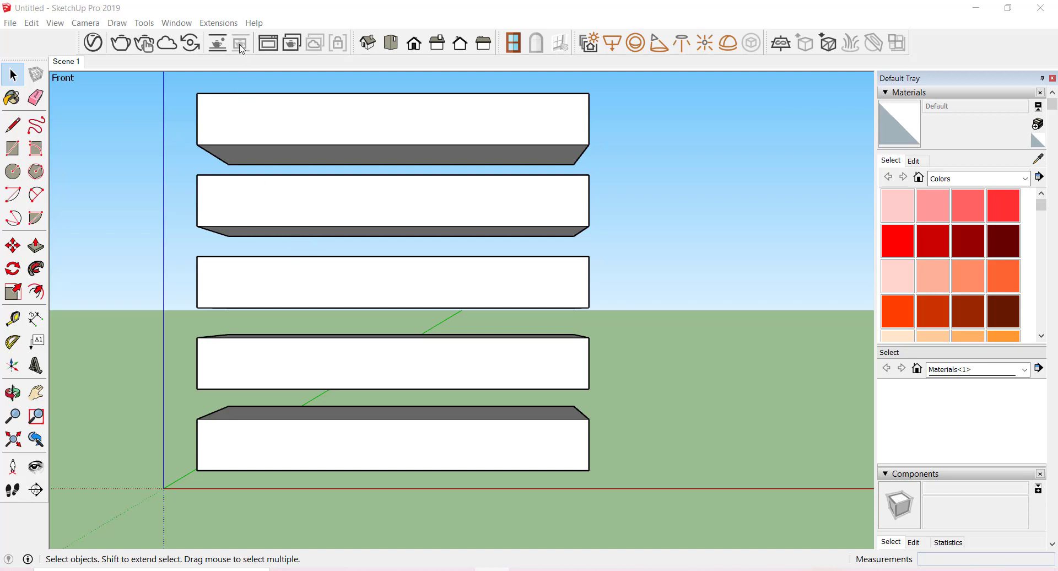
Launch the ExtensionStore from Extensions > SketchUcation, continue past the intro, and open its search page.
left_click(218, 23)
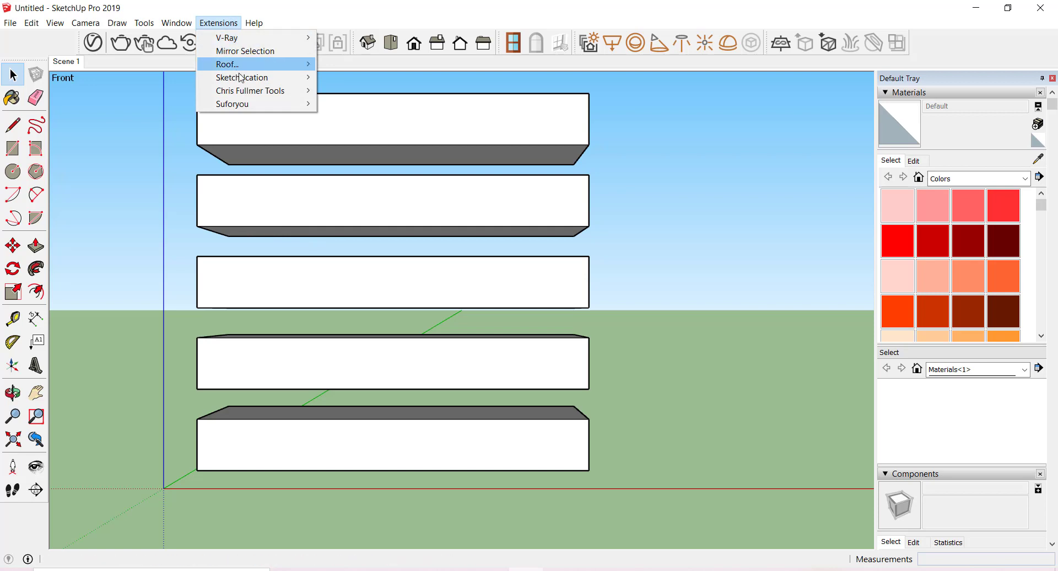
mouse_move(247, 77)
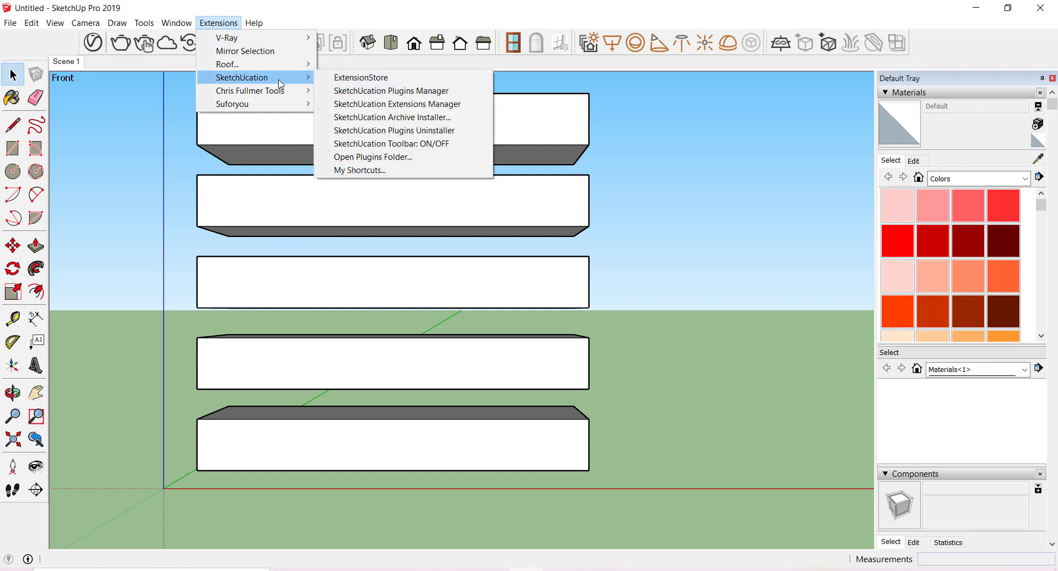
left_click(338, 81)
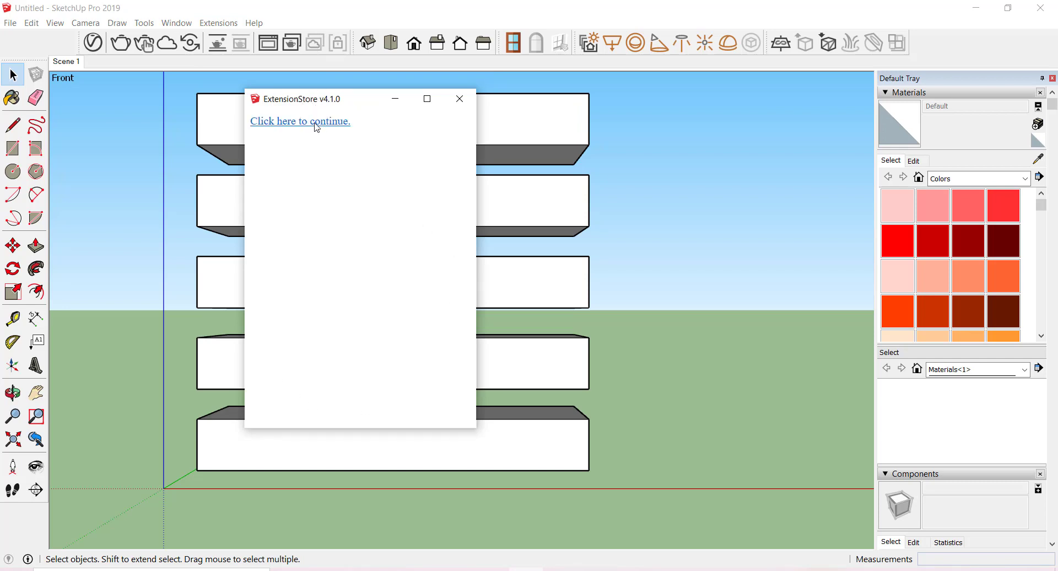
left_click(298, 123)
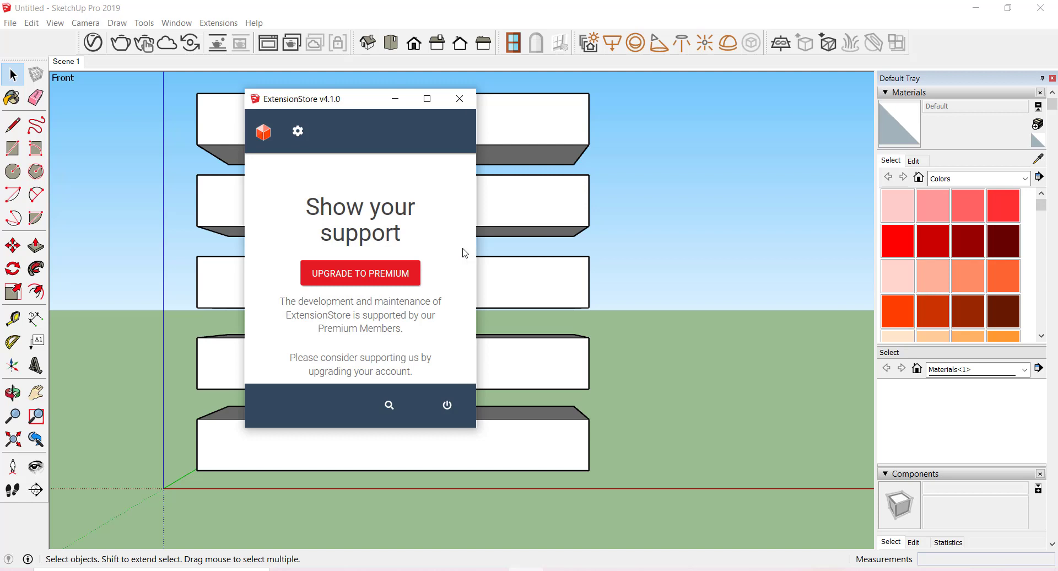
left_click(390, 407)
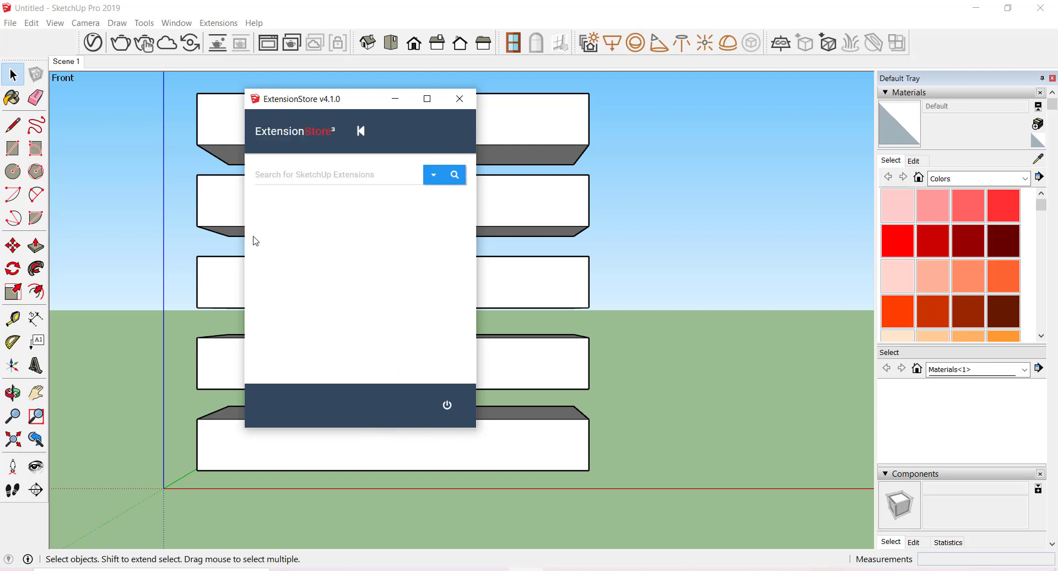
Search the ExtensionStore for 'round corner'.
left_click(292, 172)
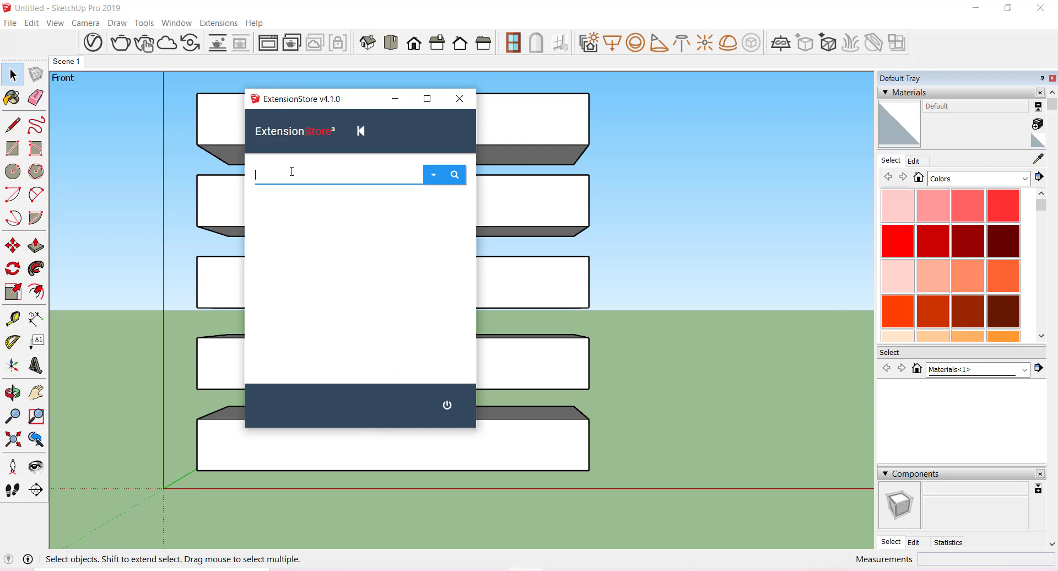
type("ro")
type("und c")
type("orner")
key("Return")
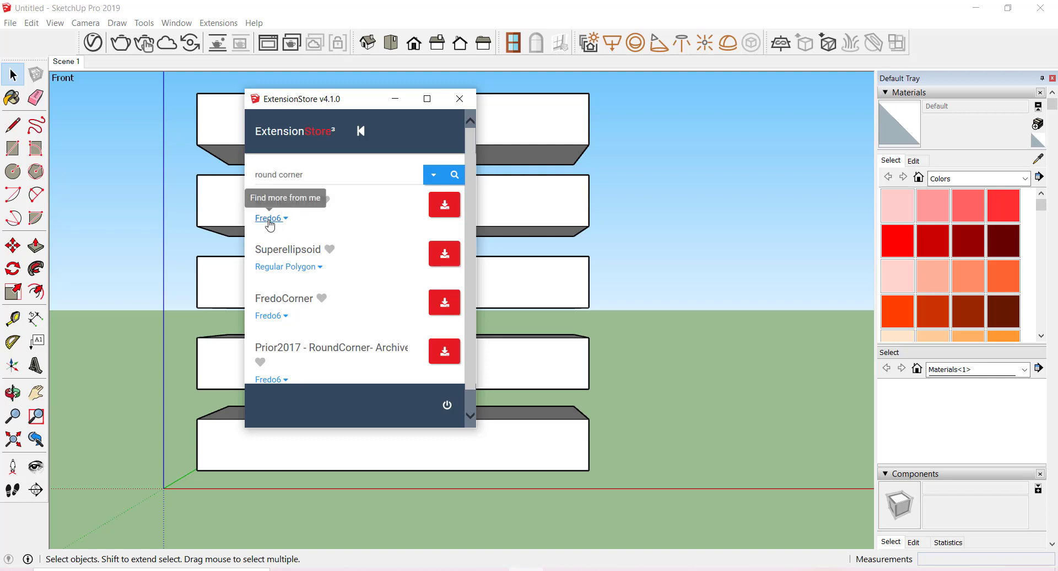
Download RoundCorner, dismiss the install-folder prompt, and select the search text for replacement.
left_click(446, 209)
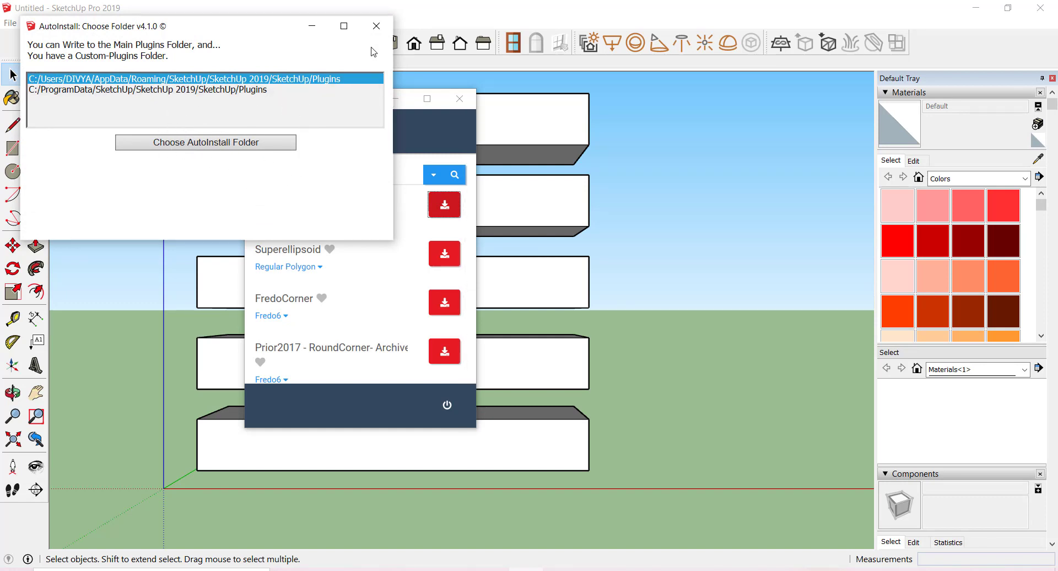
left_click(376, 26)
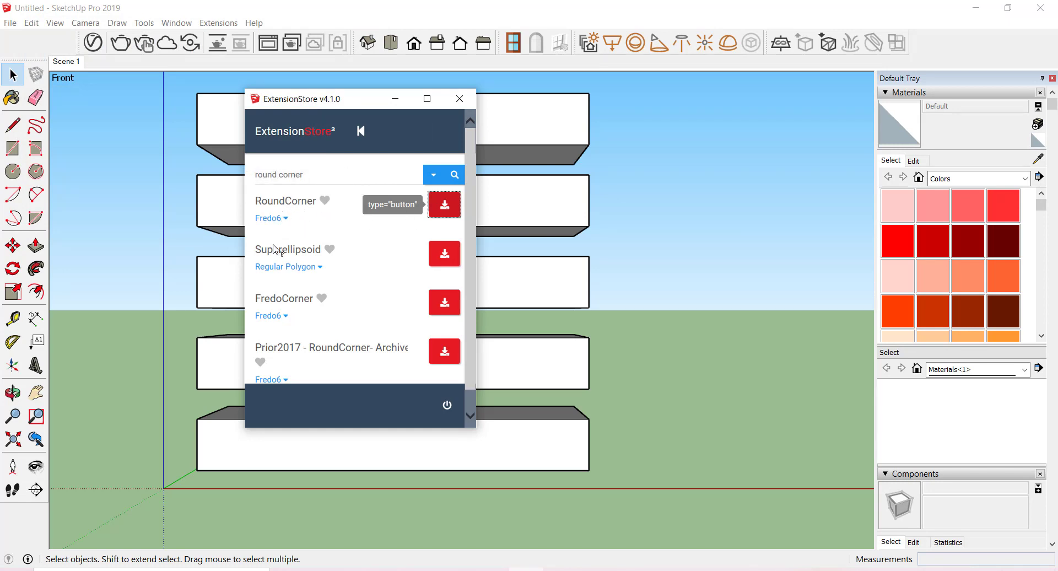
left_click(318, 175)
left_click_drag(273, 173, 252, 173)
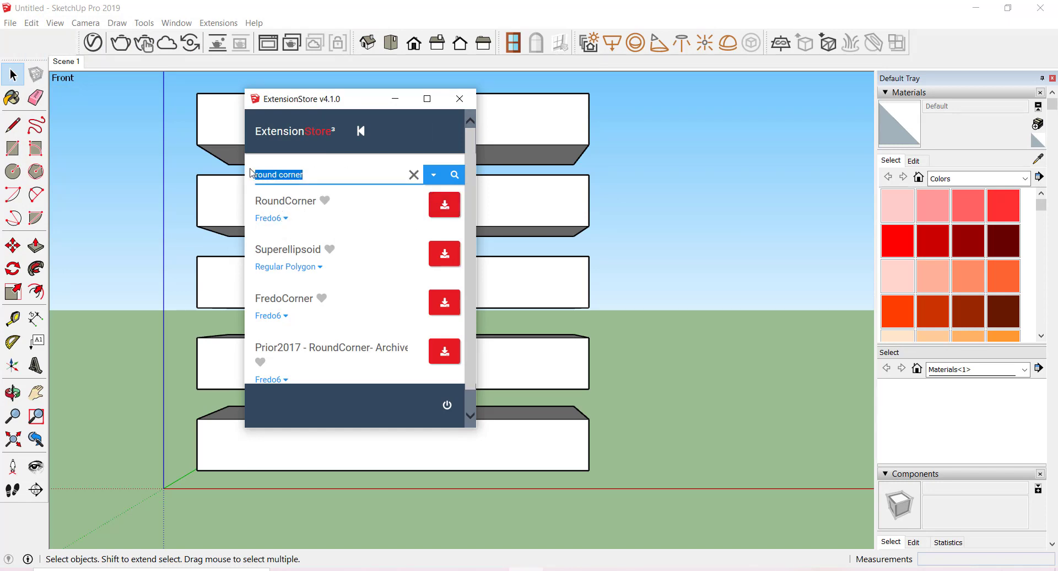
Search the ExtensionStore for 'lib fredo', then close the ExtensionStore window.
type("di")
type("f")
key("BackSpace")
type("b")
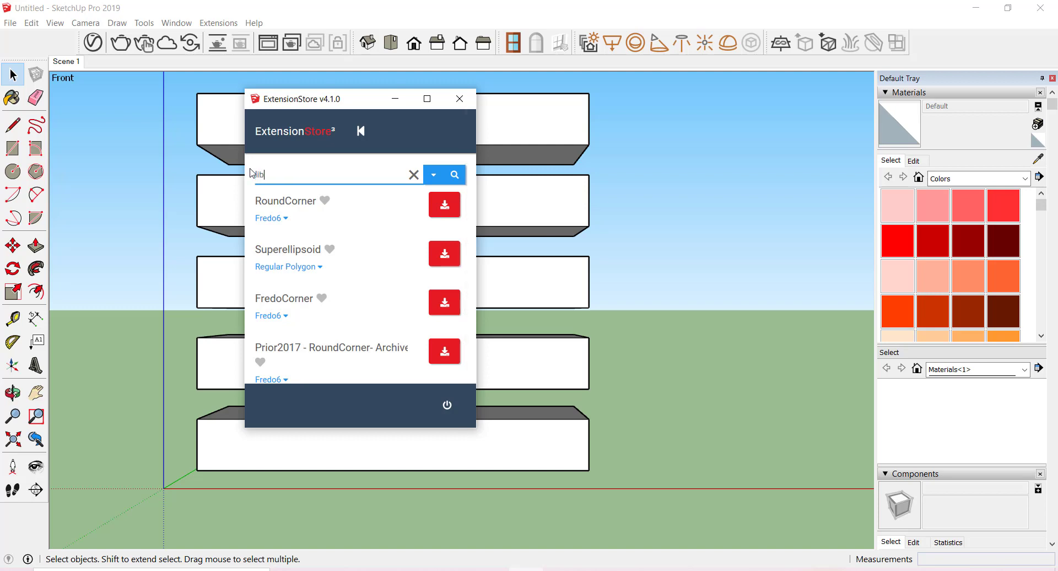
type(" fredo")
key("Return")
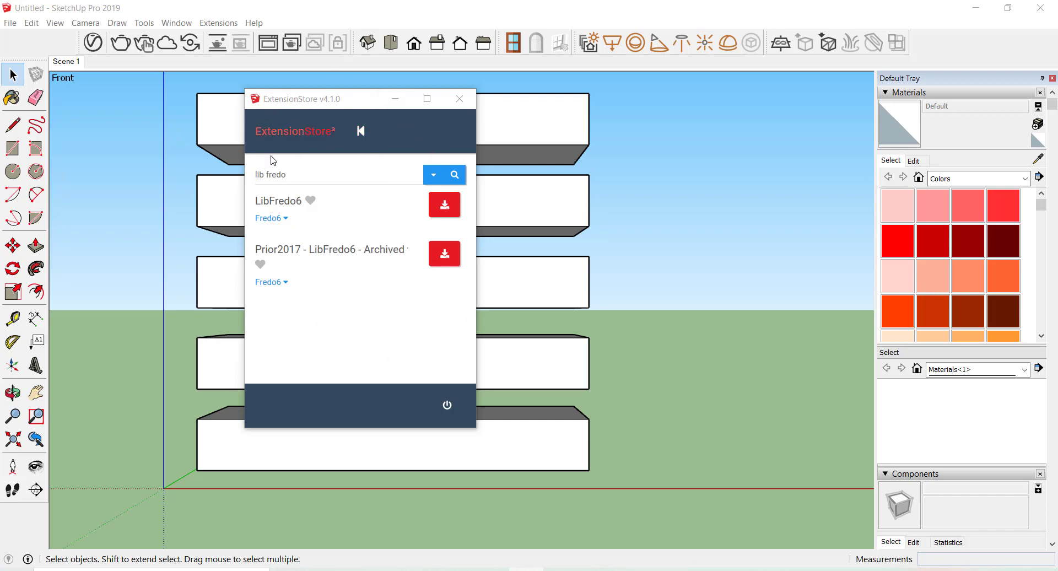
left_click(460, 99)
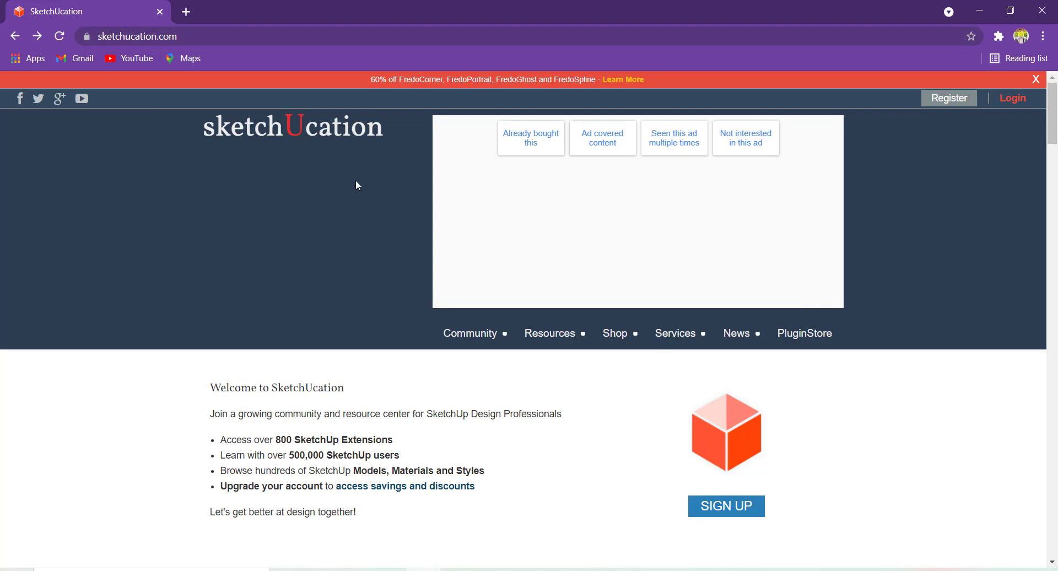
Scroll through the sketchucation.com home page and return to its top.
scroll(267, 175, "down", 3)
scroll(267, 174, "down", 3)
scroll(515, 312, "down", 5)
scroll(255, 233, "up", 7)
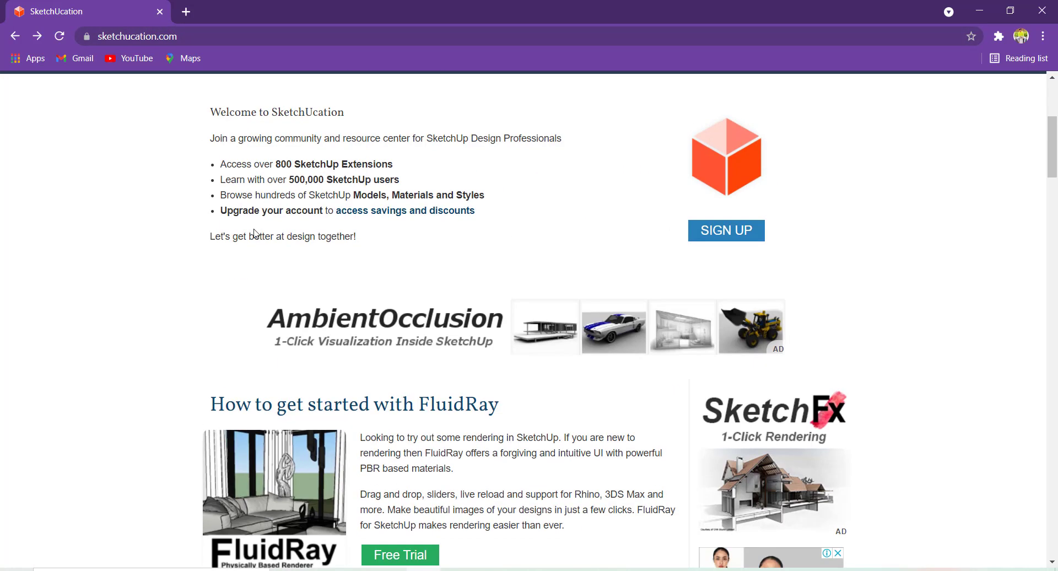
scroll(254, 233, "up", 5)
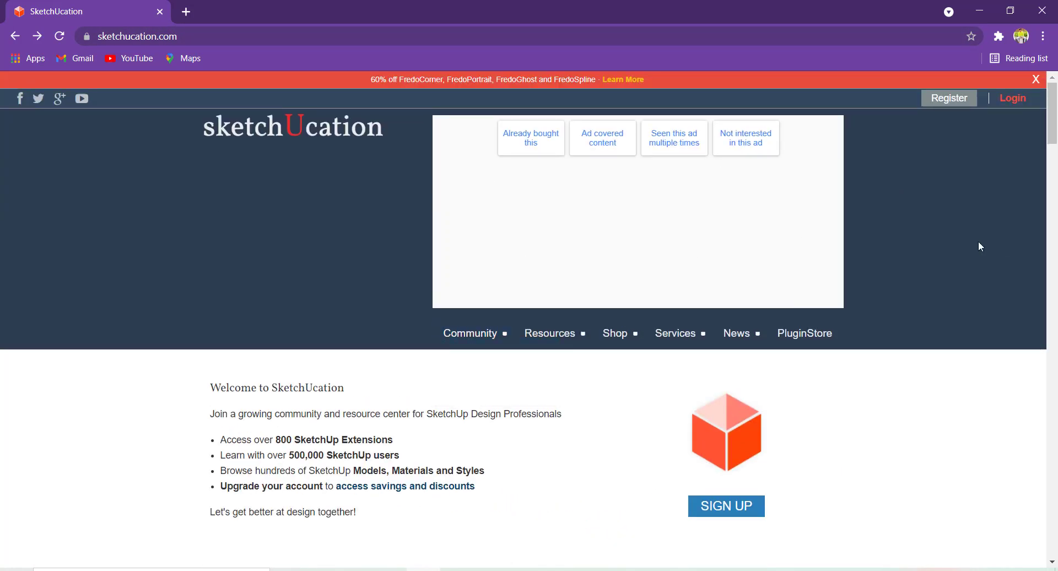
scroll(936, 251, "down", 3)
scroll(899, 257, "down", 5)
scroll(900, 258, "down", 8)
scroll(901, 256, "down", 5)
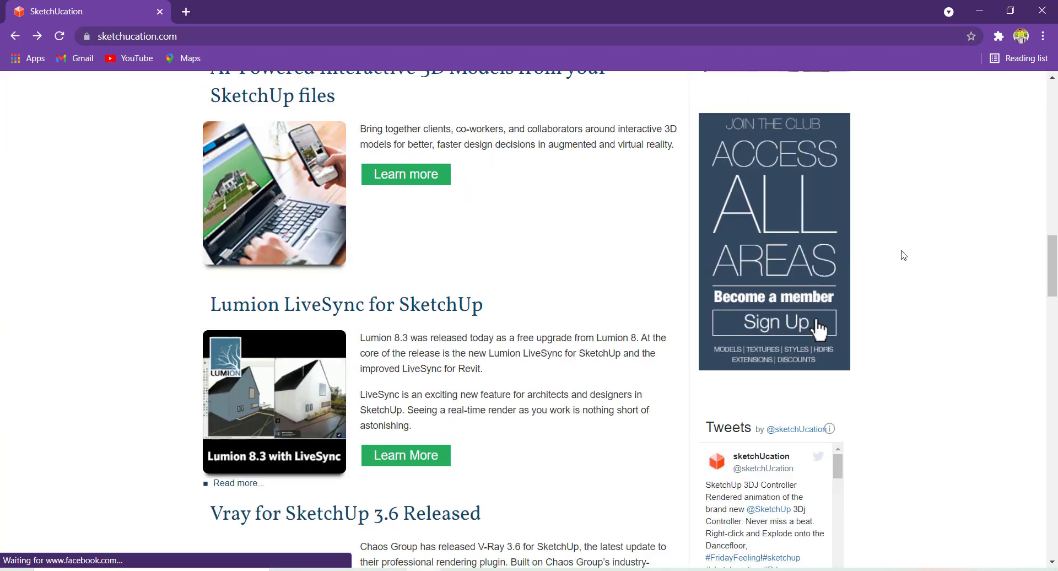
scroll(905, 258, "down", 8)
scroll(936, 281, "down", 5)
scroll(947, 272, "up", 5)
scroll(881, 264, "up", 9)
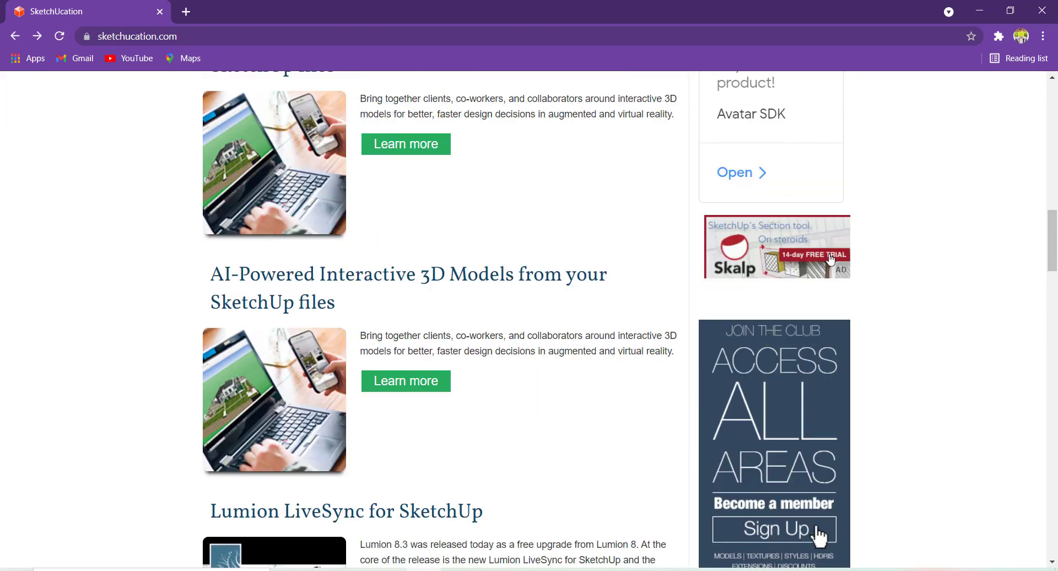
scroll(837, 270, "up", 5)
scroll(870, 303, "up", 10)
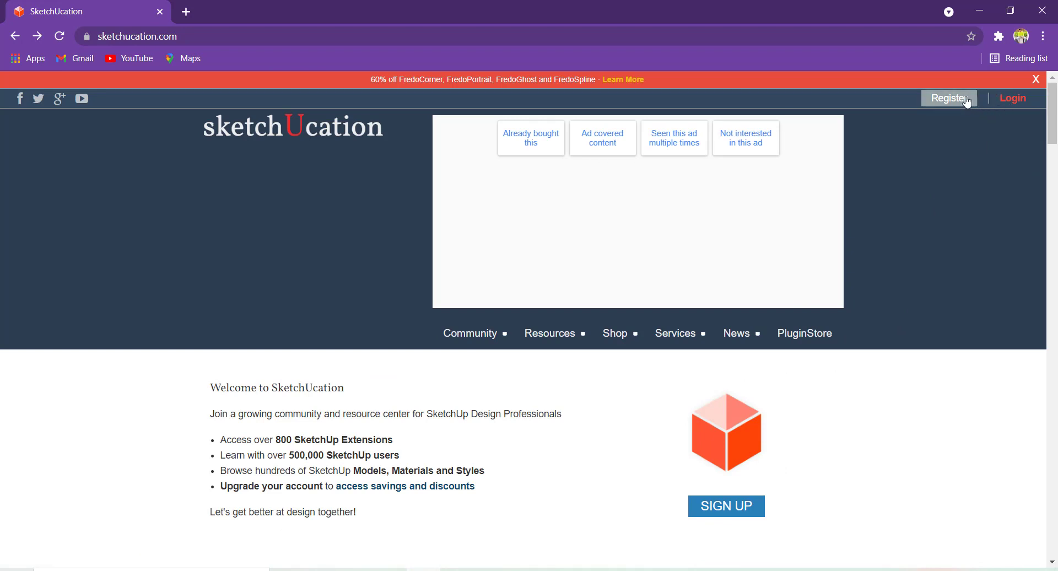
Open the SketchUcation login form, enter the saved username and the account password, and submit.
left_click(1013, 101)
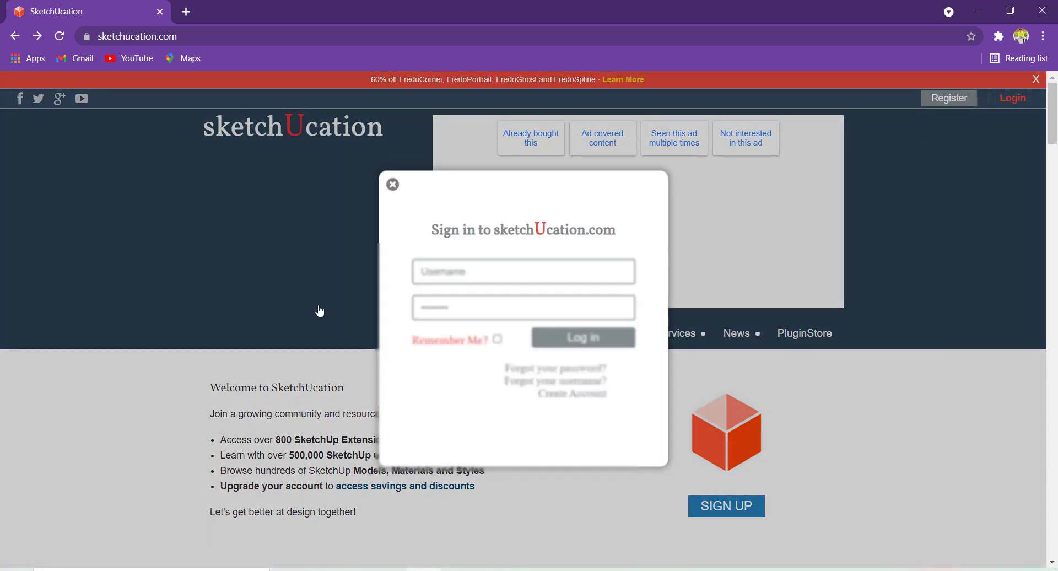
left_click(476, 282)
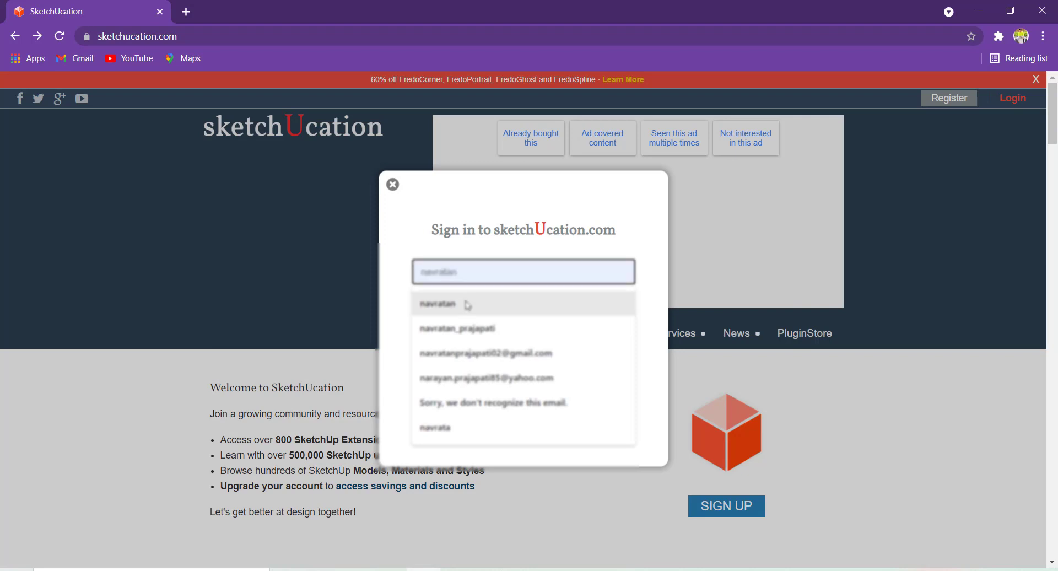
left_click(465, 304)
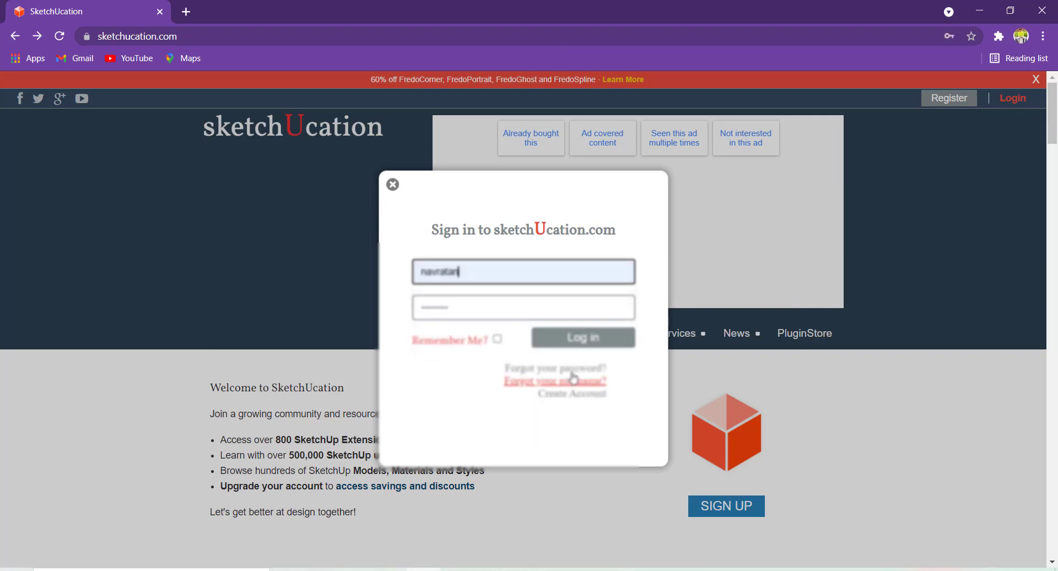
left_click(482, 267)
left_click(501, 354)
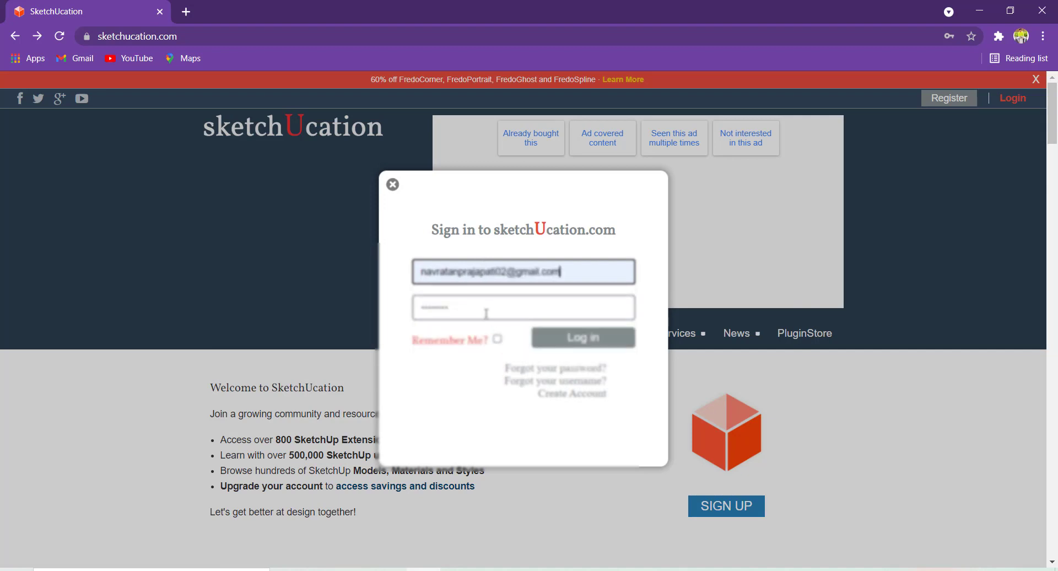
left_click(485, 311)
type("*")
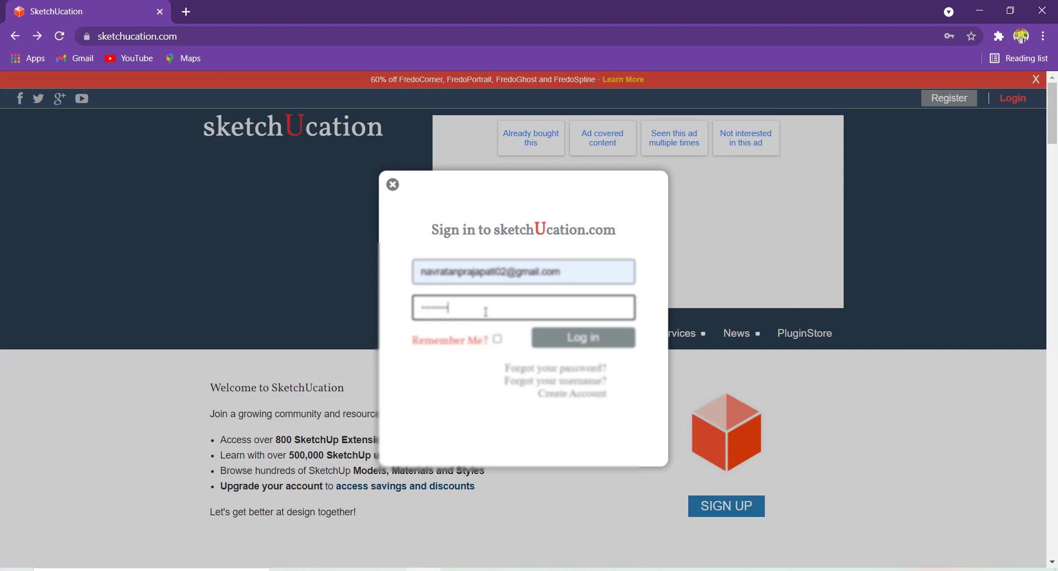
key("BackSpace")
type("*")
left_click(554, 334)
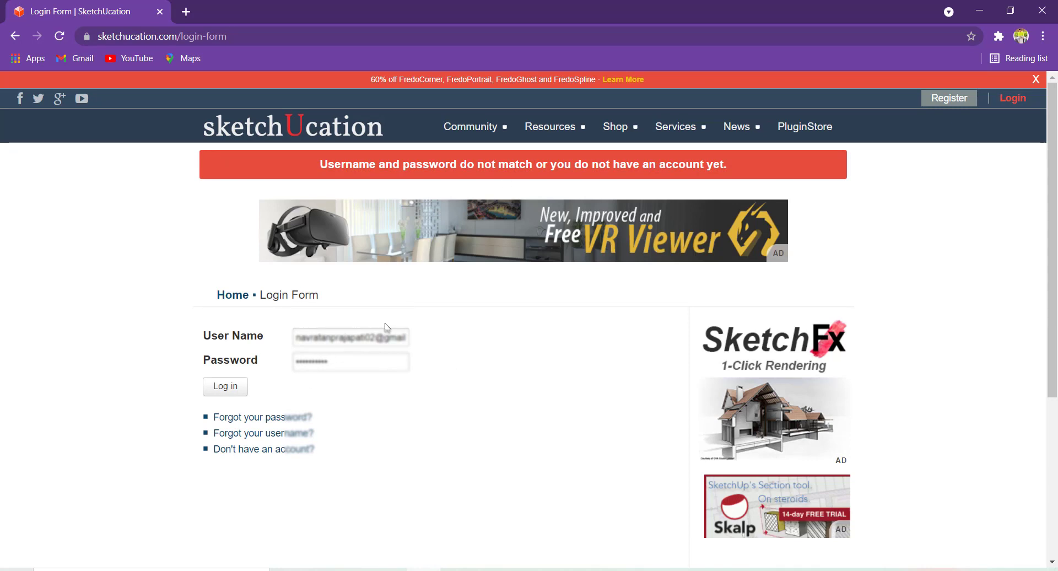
Clear the wrong username on the Login Form, autofill the saved credentials, and sign in again.
left_click(389, 337)
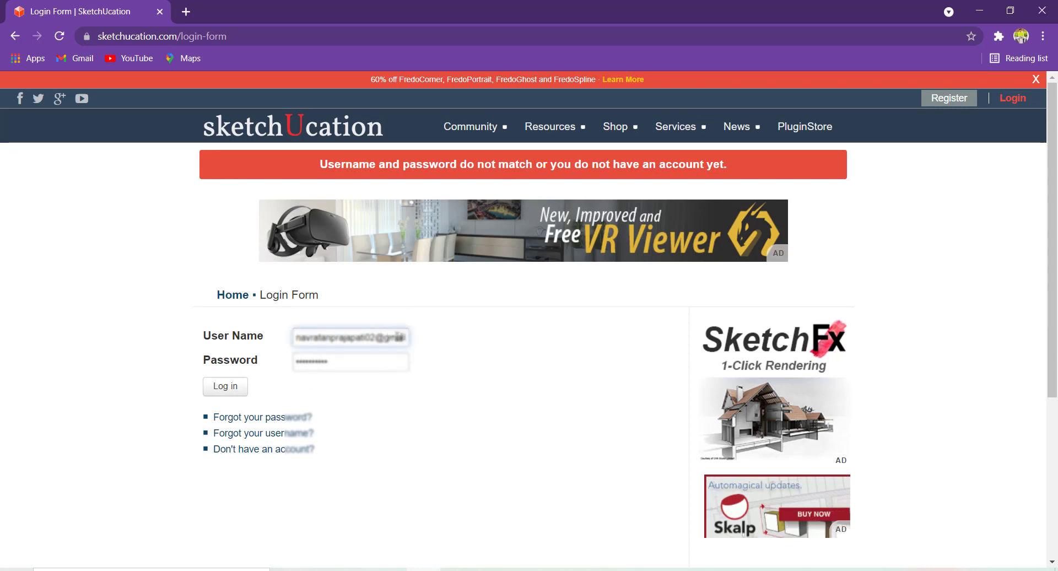
key("ctrl+a")
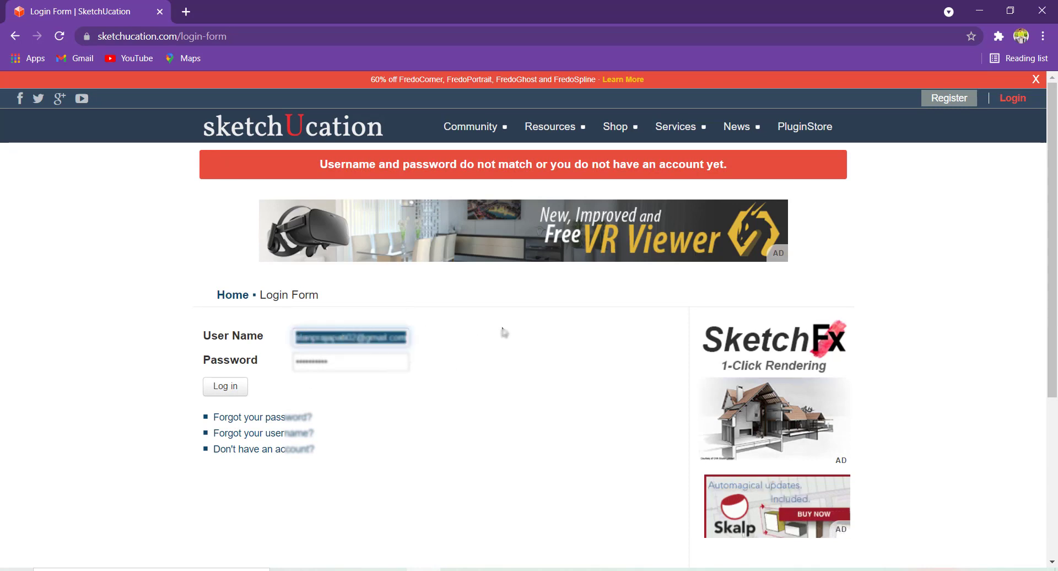
key("BackSpace")
left_click(366, 336)
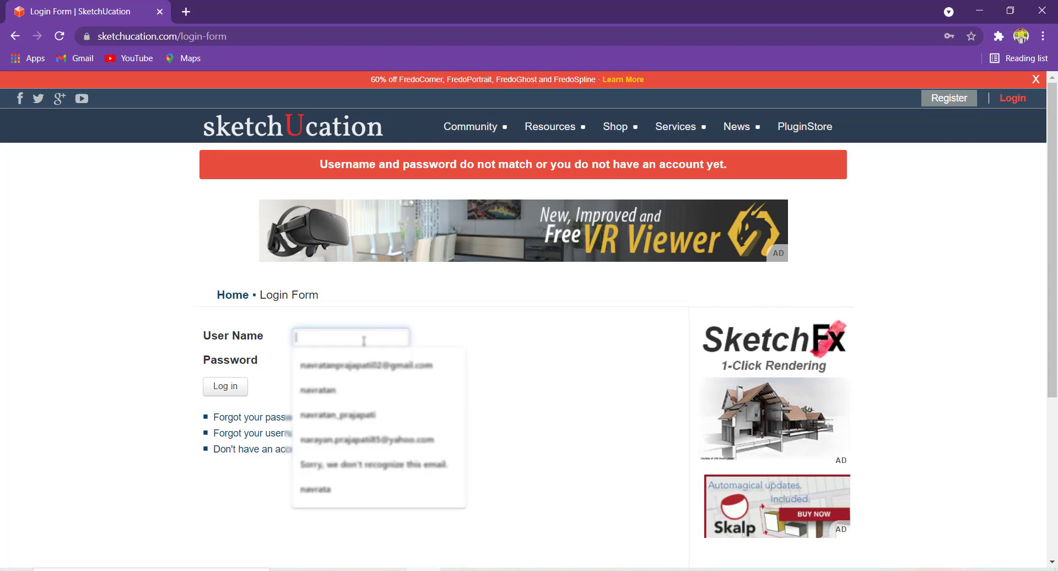
left_click(345, 390)
left_click(234, 386)
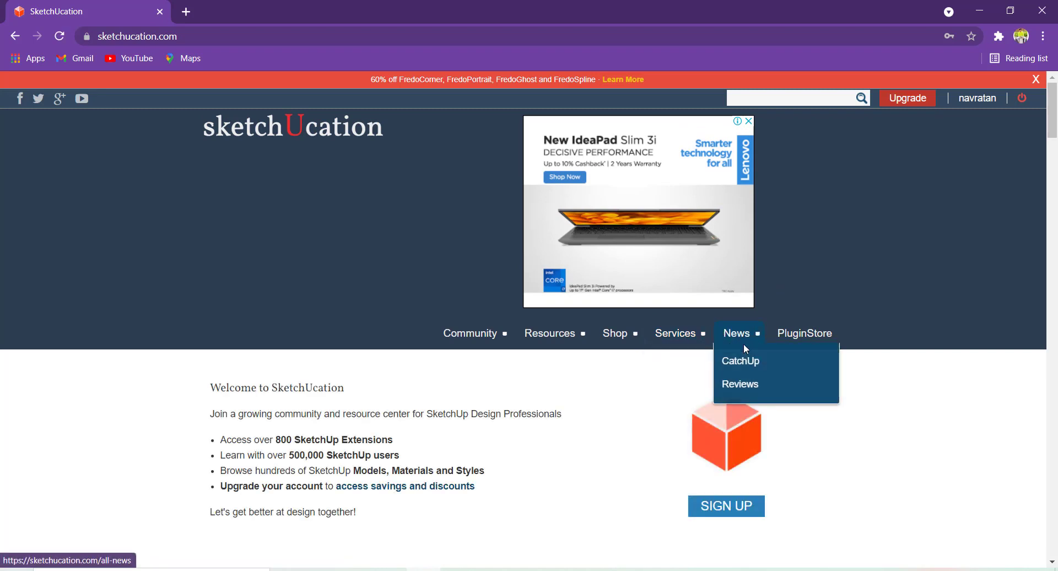
Search the SketchUcation PluginStore for 'roundcorner'.
left_click(803, 334)
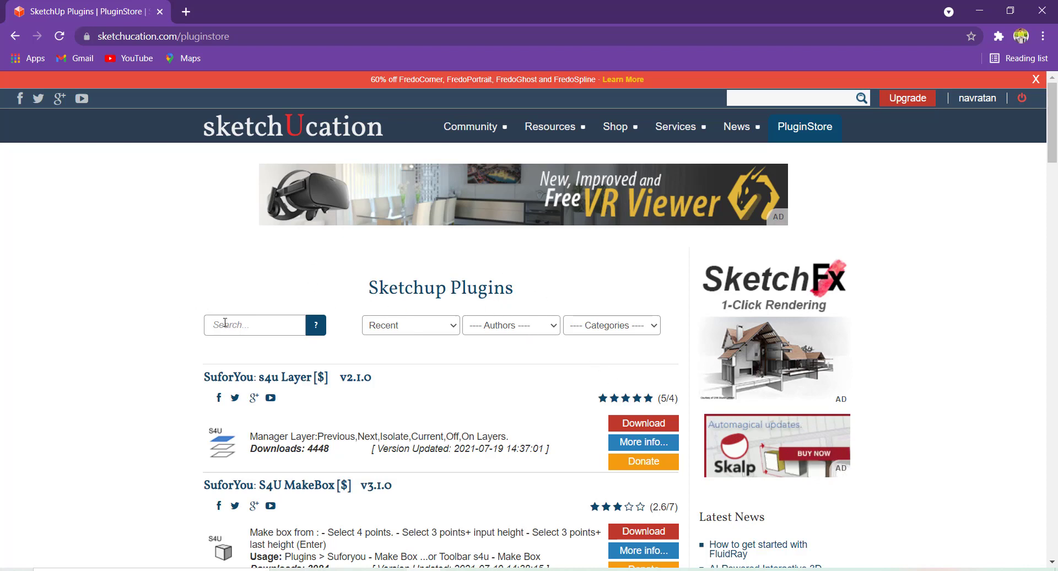
left_click(224, 324)
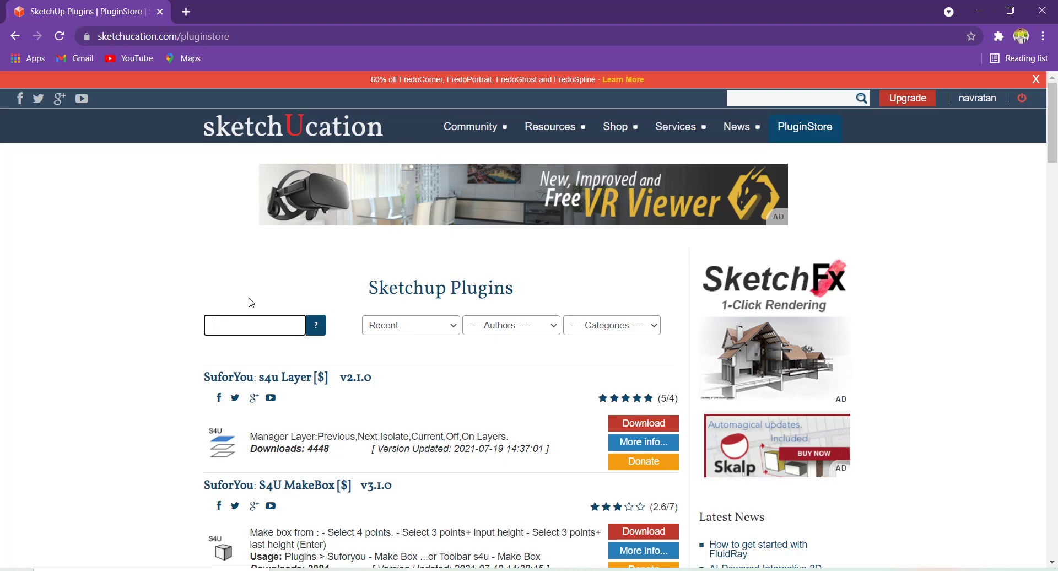
scroll(251, 301, "down", 1)
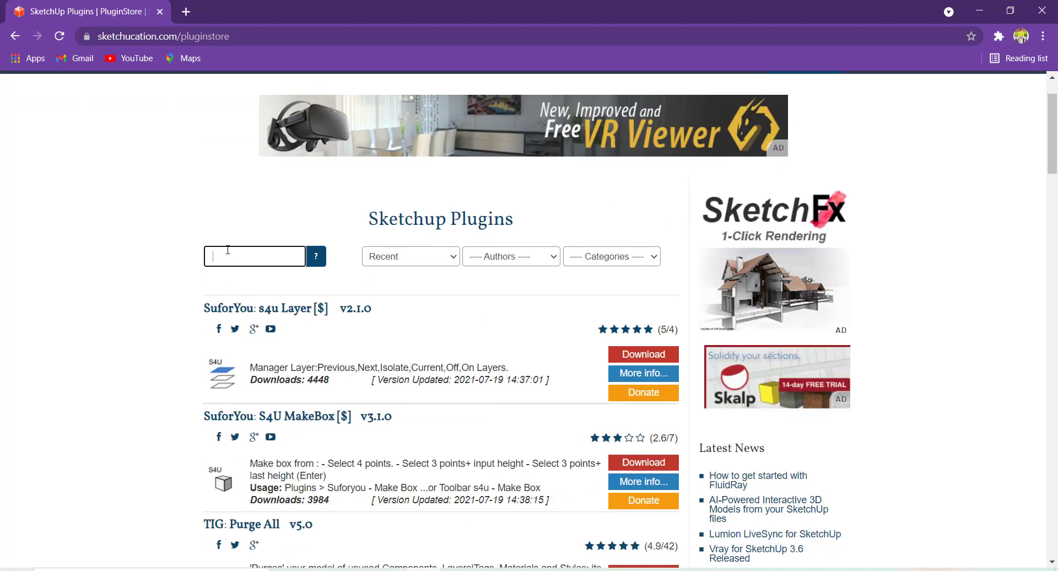
type("roundco")
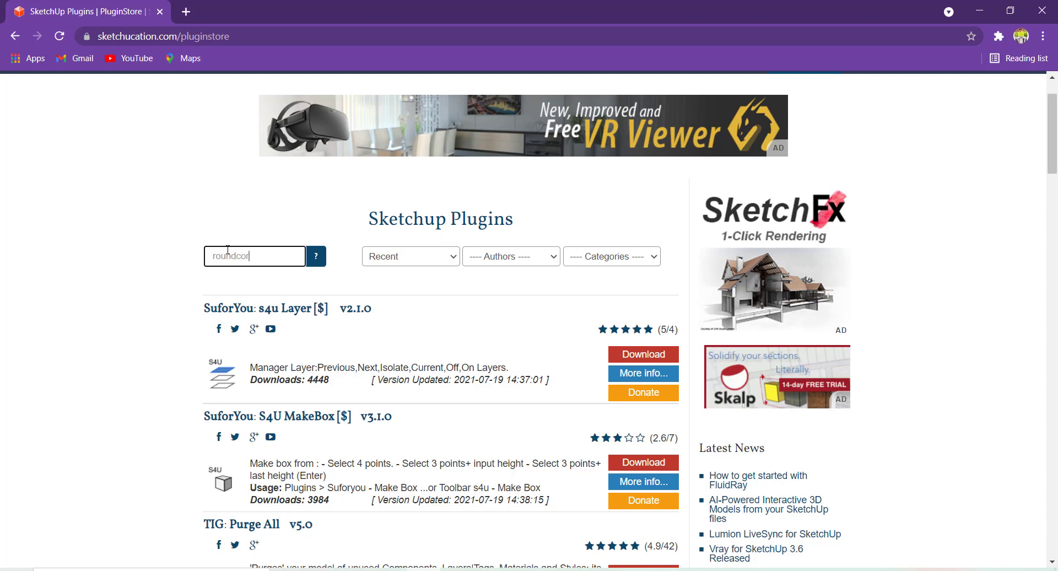
type("r")
key("Return")
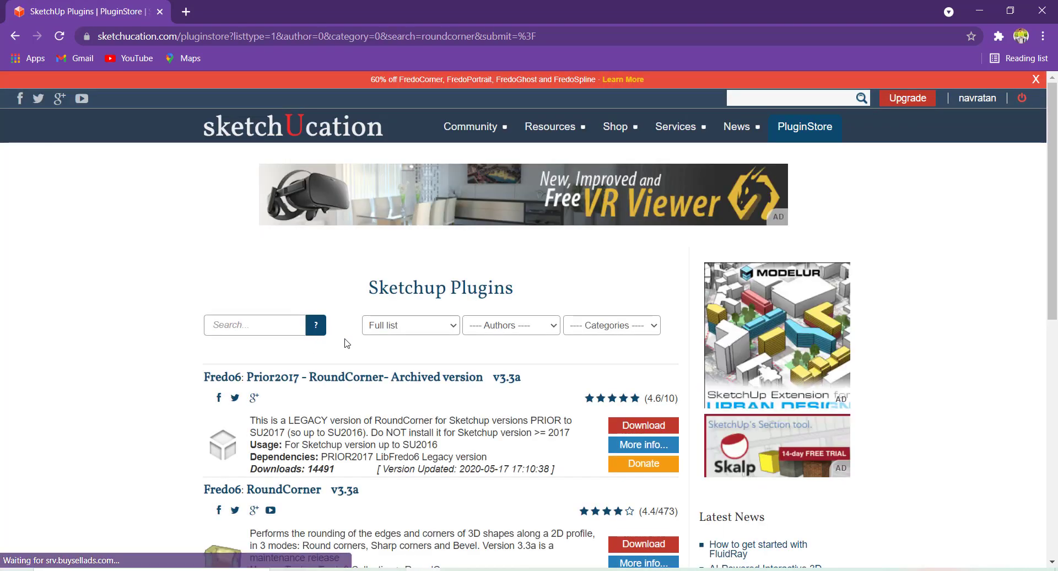
scroll(333, 329, "down", 3)
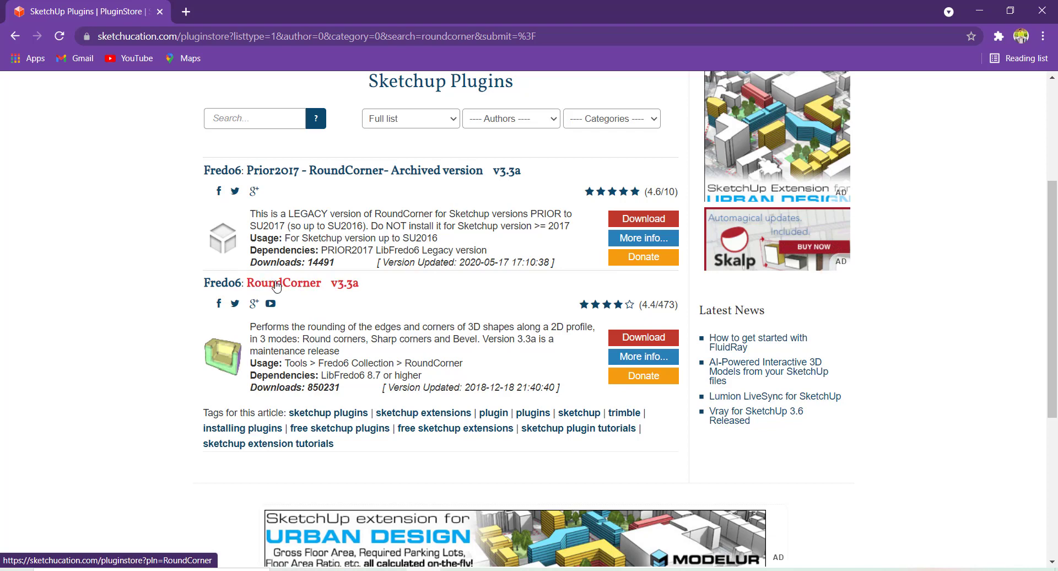
Download RoundCorner_v3.3a.rbz from the Fredo6: RoundCorner v3.3a plugin page.
left_click(277, 284)
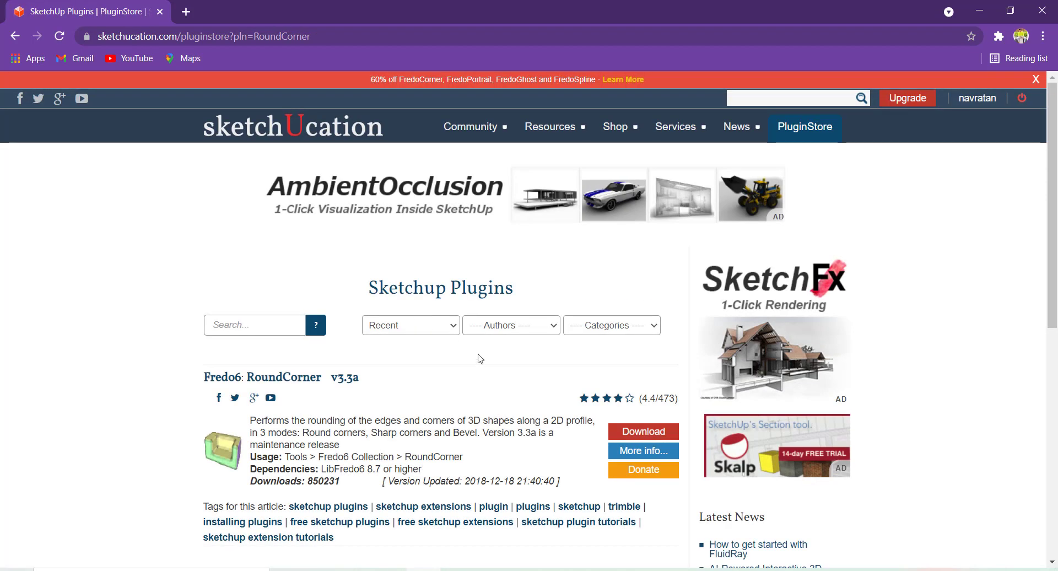
scroll(478, 358, "down", 2)
scroll(502, 361, "down", 2)
scroll(506, 363, "down", 5)
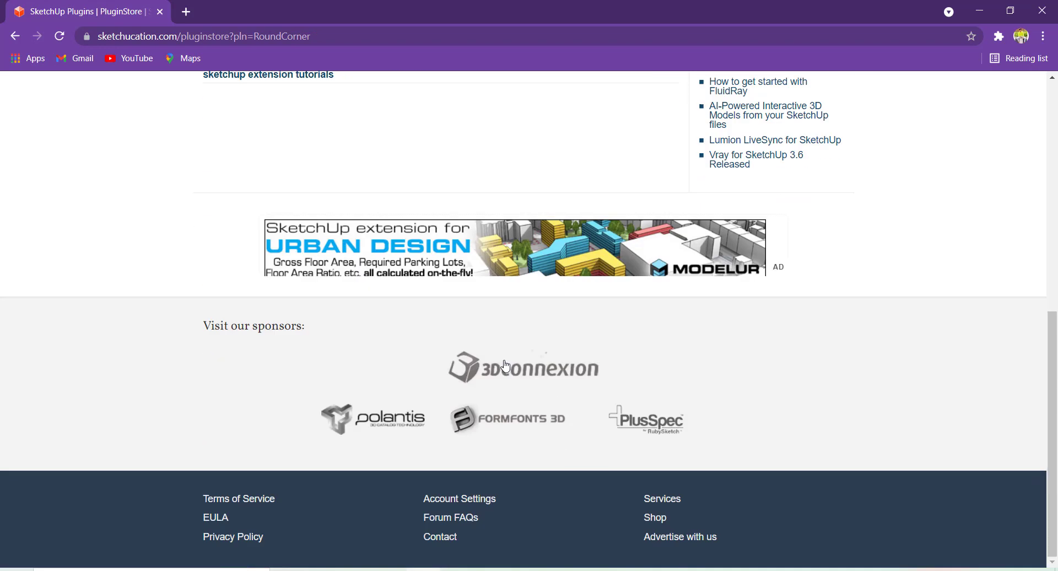
scroll(505, 365, "up", 5)
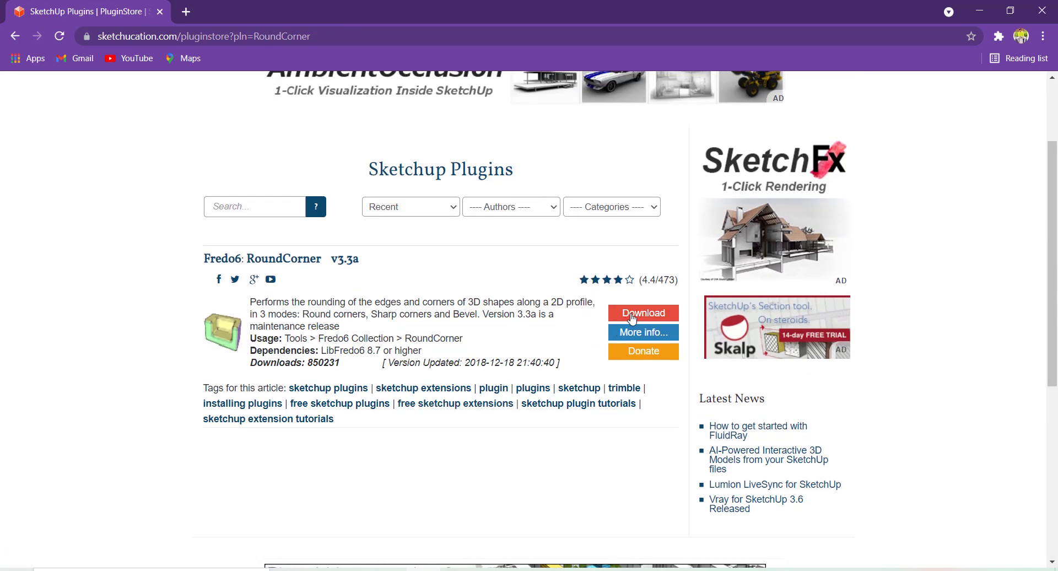
left_click(631, 318)
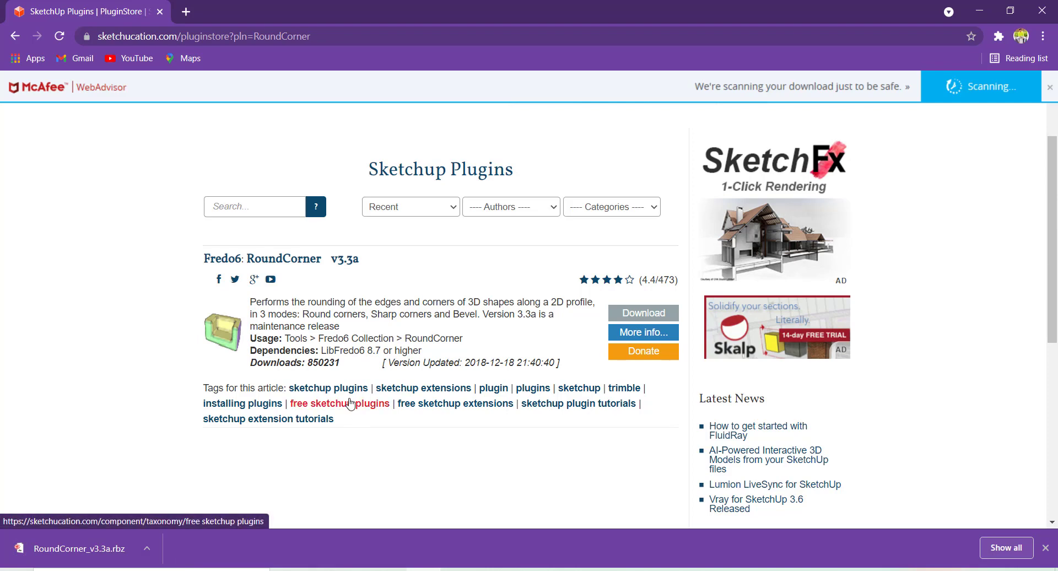
scroll(385, 399, "down", 5)
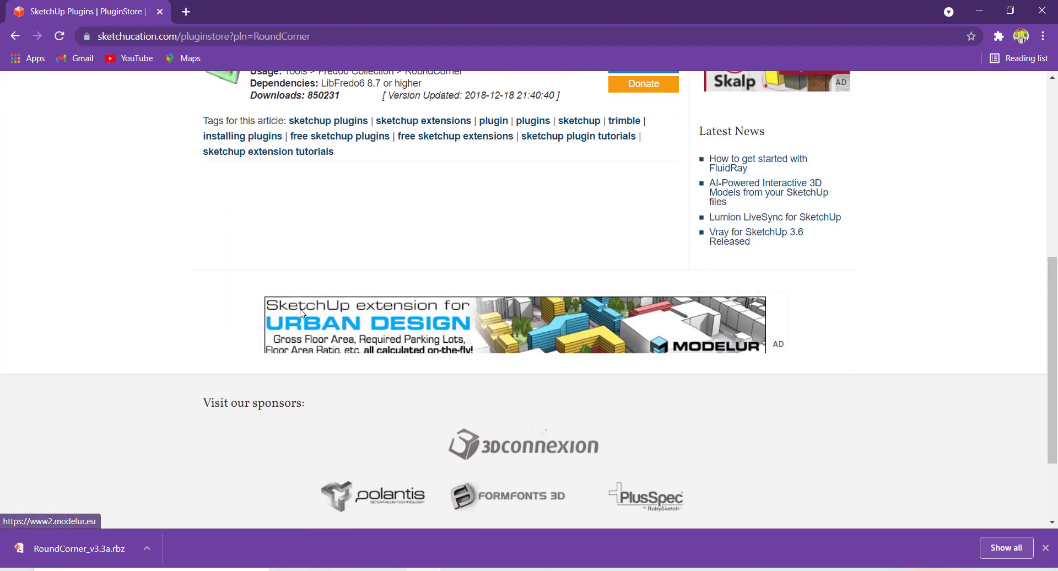
scroll(386, 336, "down", 1)
scroll(440, 358, "down", 1)
scroll(409, 354, "up", 6)
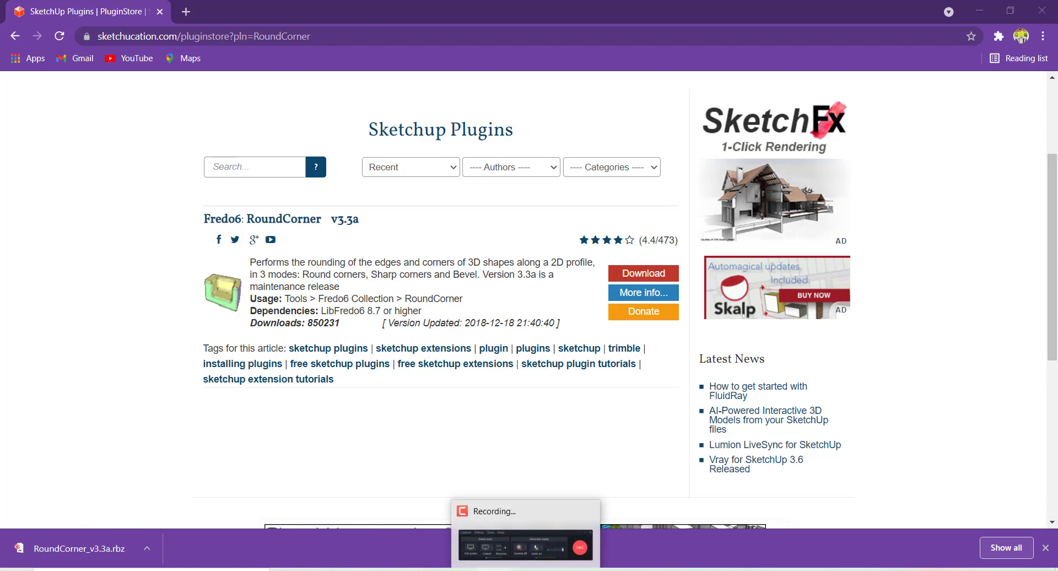
Install RoundCorner_v3.3a.rbz from the Downloads folder via the Extension Manager.
left_click(492, 529)
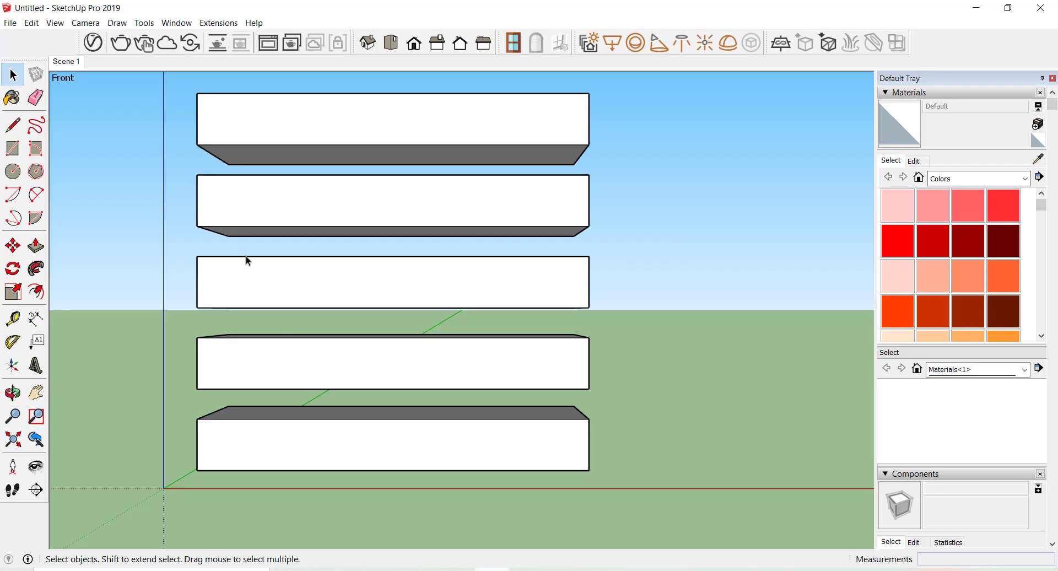
left_click(177, 24)
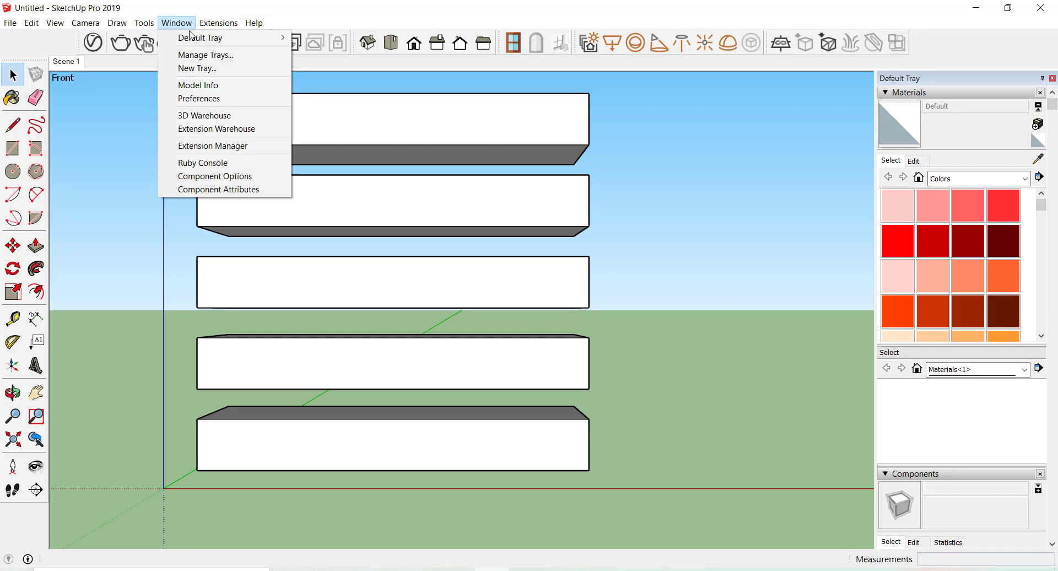
left_click(225, 146)
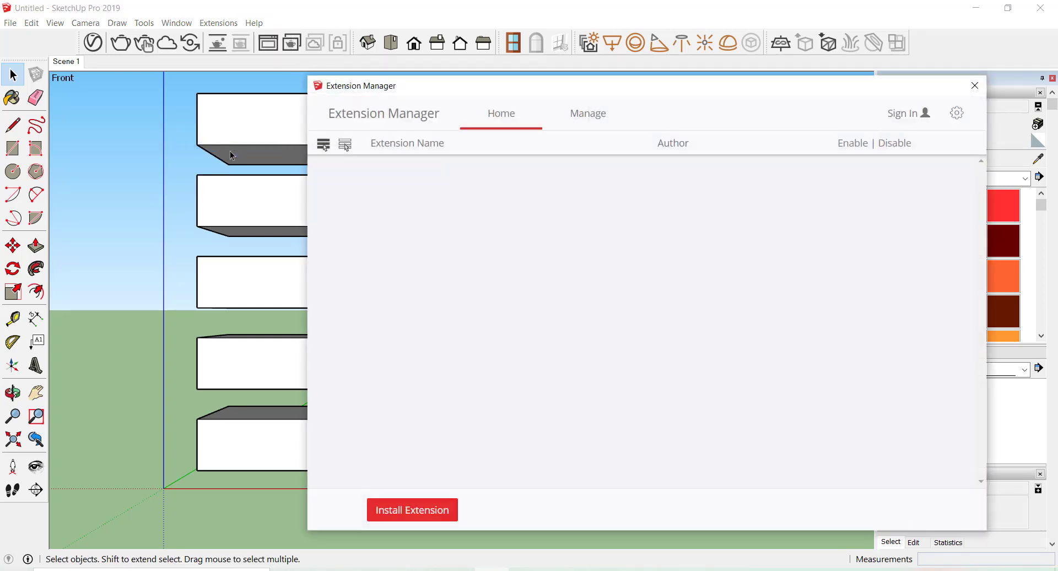
left_click(413, 508)
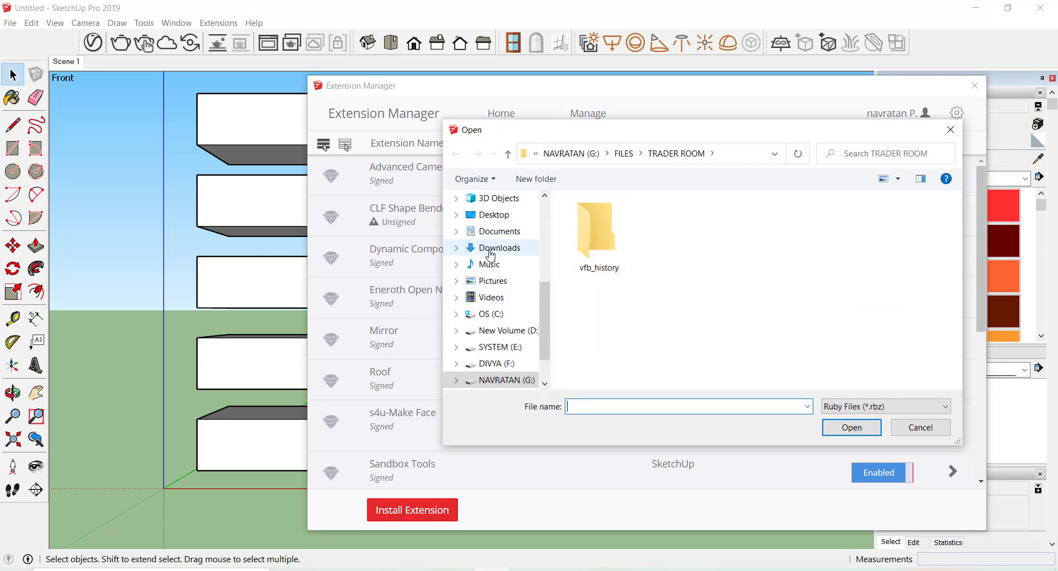
left_click(490, 248)
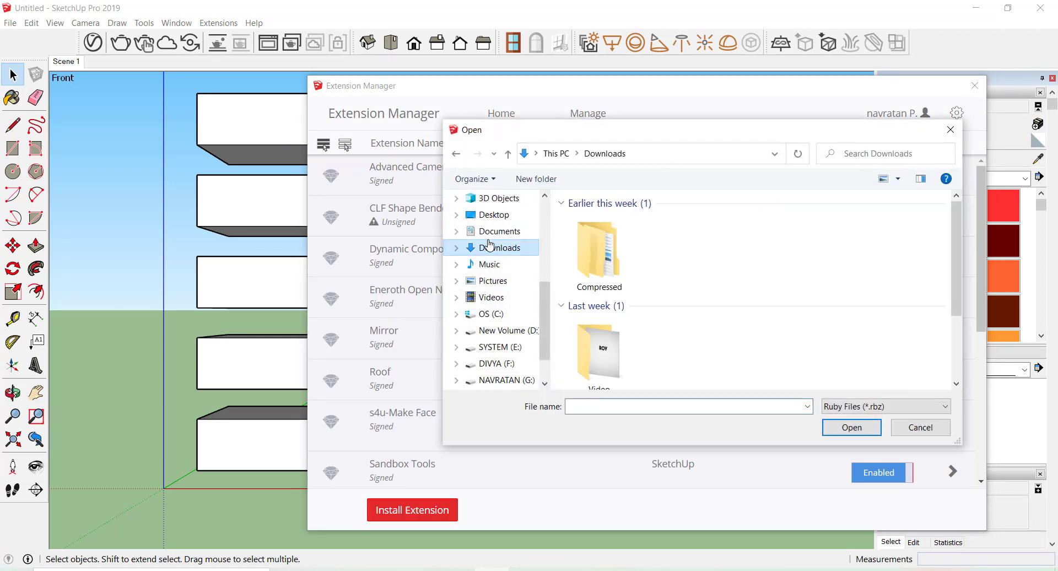
left_click(608, 257)
scroll(611, 259, "down", 1)
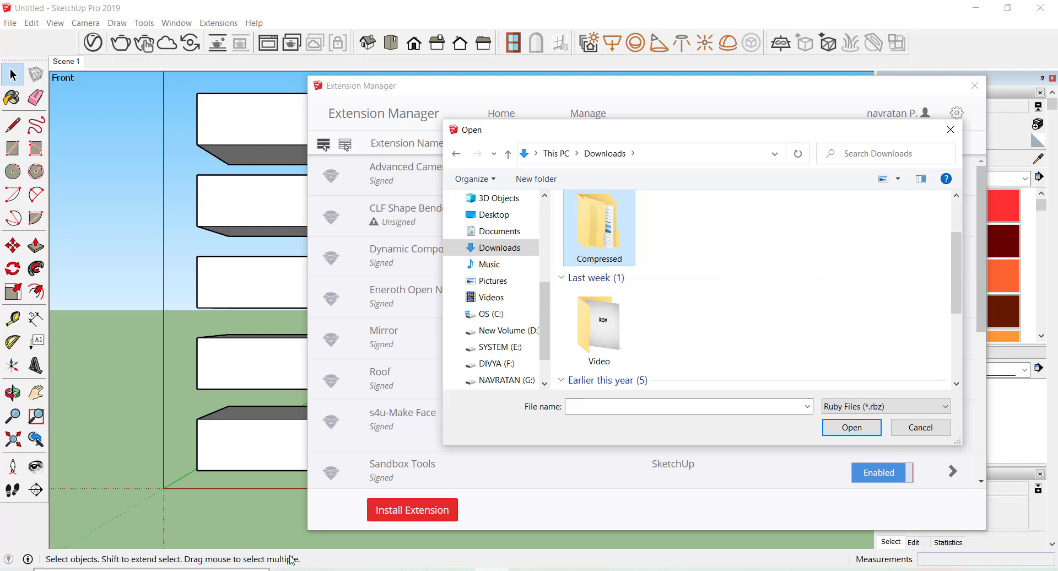
left_click(606, 287)
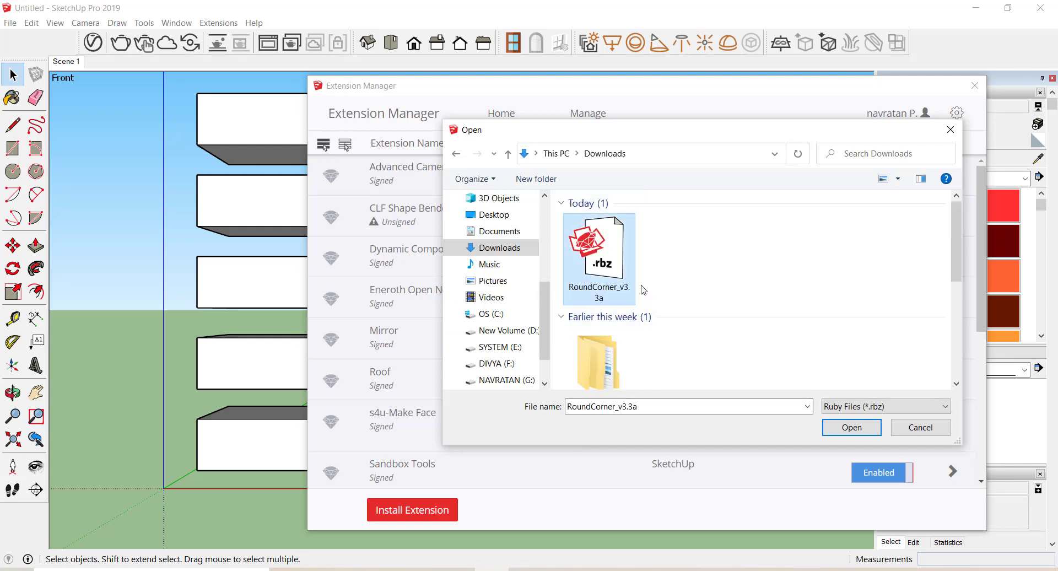
double_click(615, 283)
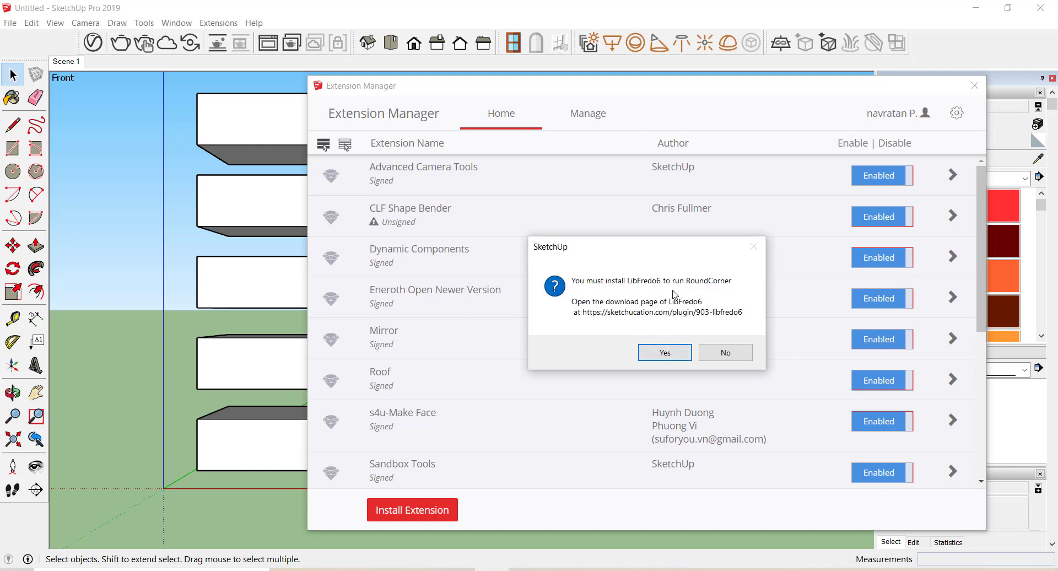
Accept the LibFredo6 prompt and download LibFredo6_v11.9c.rbz from its PluginStore page.
left_click(663, 353)
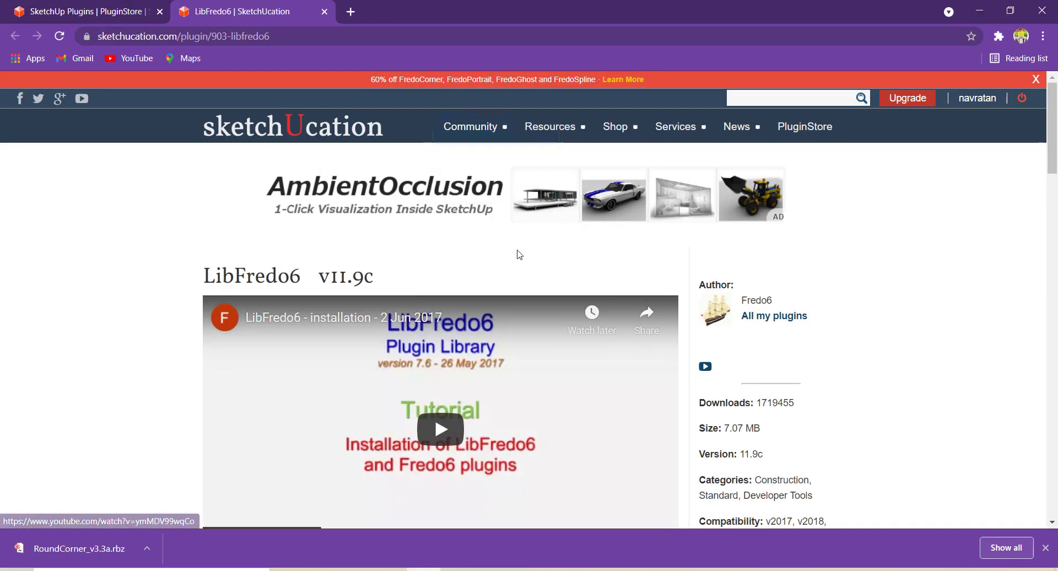
scroll(518, 254, "down", 4)
scroll(496, 330, "down", 2)
scroll(448, 448, "down", 1)
scroll(439, 406, "down", 2)
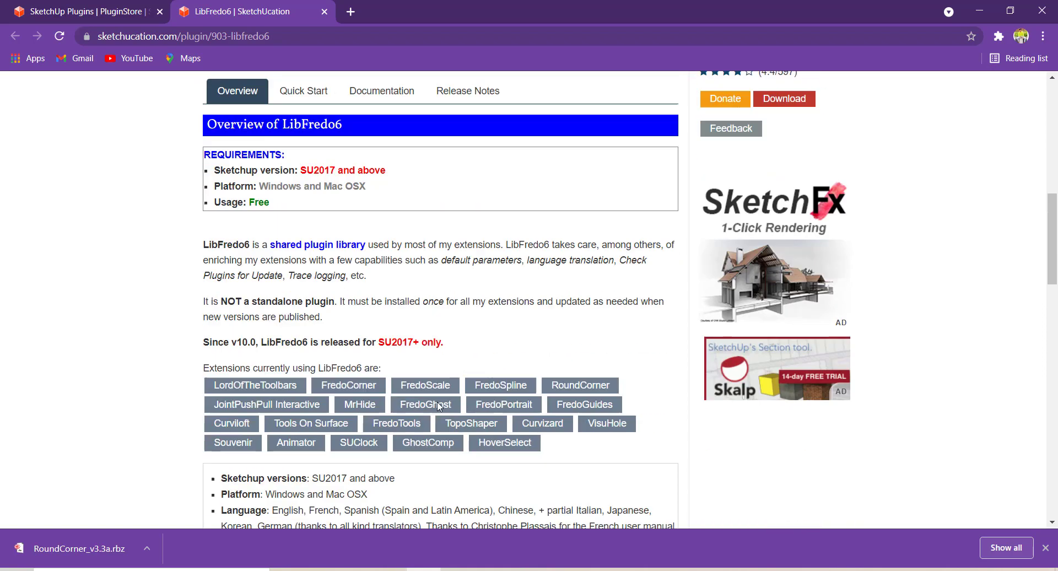
scroll(439, 406, "down", 1)
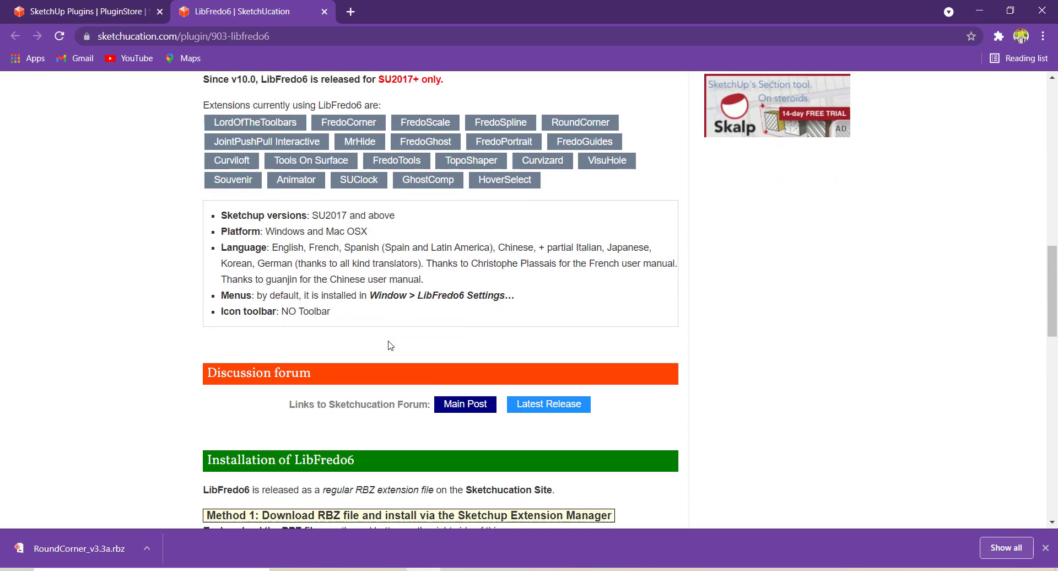
scroll(388, 344, "down", 3)
scroll(450, 290, "down", 2)
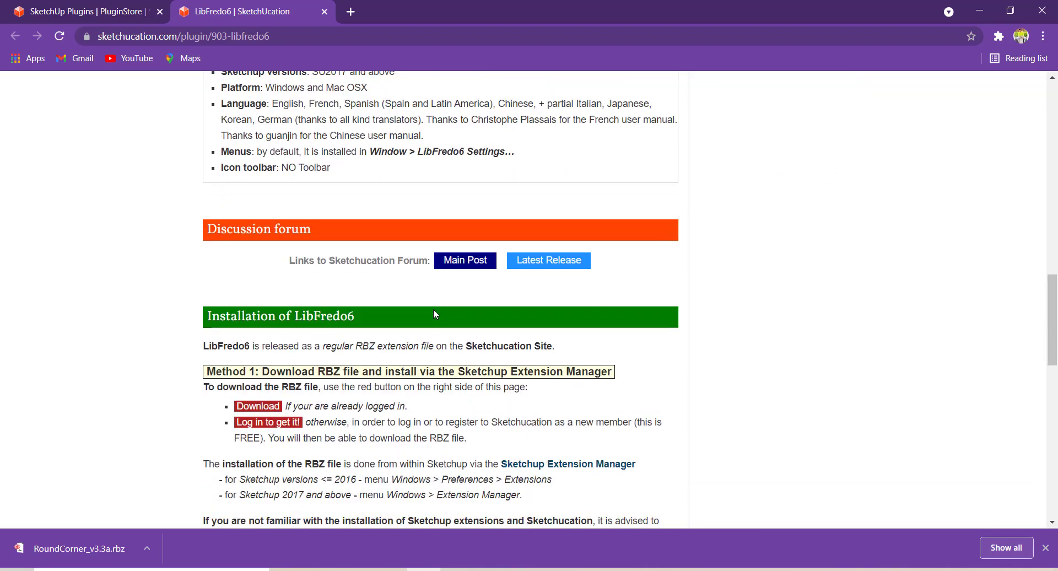
scroll(433, 308, "up", 4)
scroll(438, 338, "up", 3)
scroll(441, 364, "up", 7)
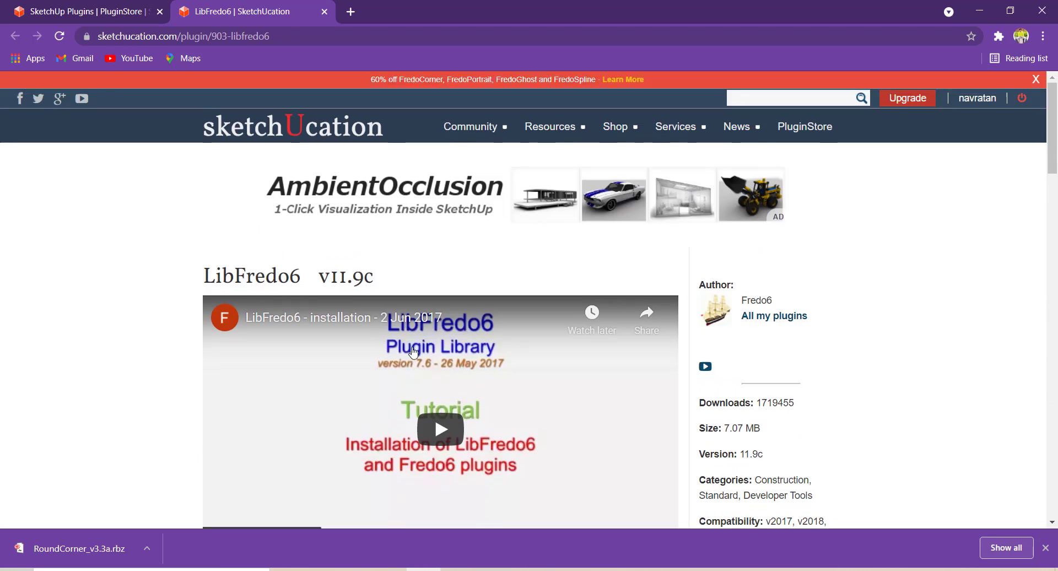
scroll(443, 355, "down", 3)
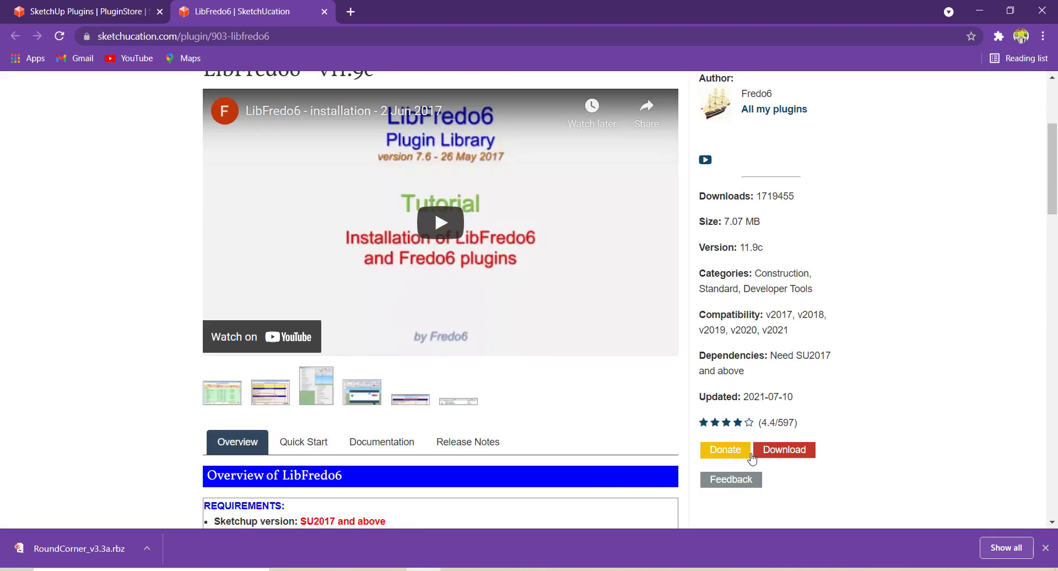
left_click(784, 450)
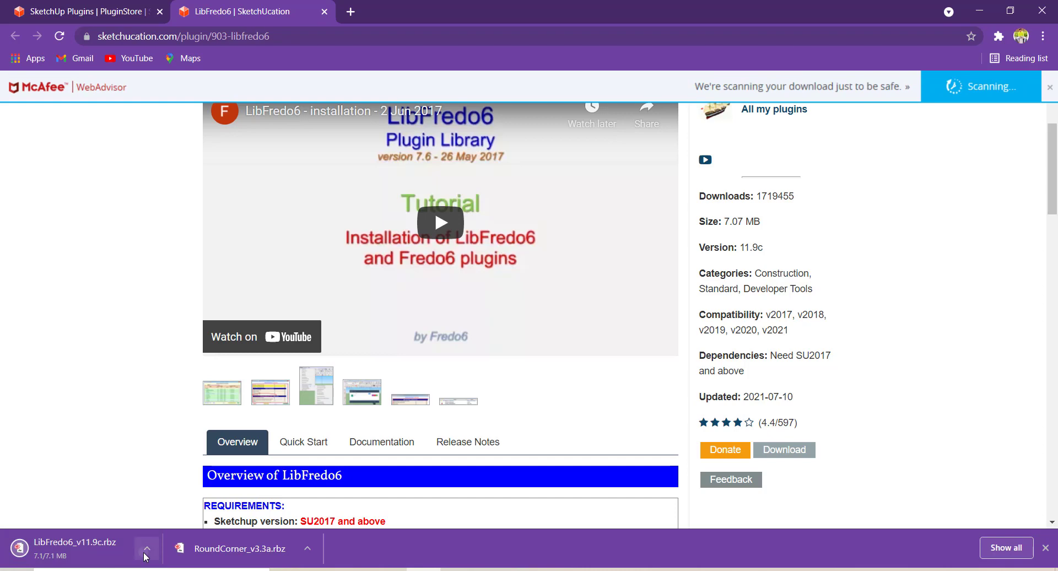
left_click(146, 557)
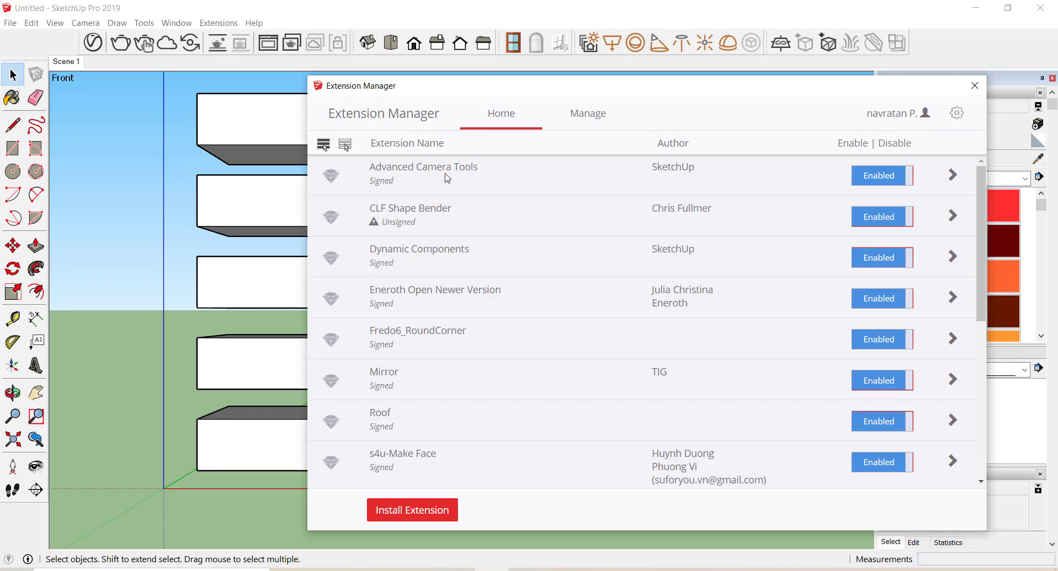
Install LibFredo6_v11.9c.rbz from file and close the Extension Manager.
left_click(422, 520)
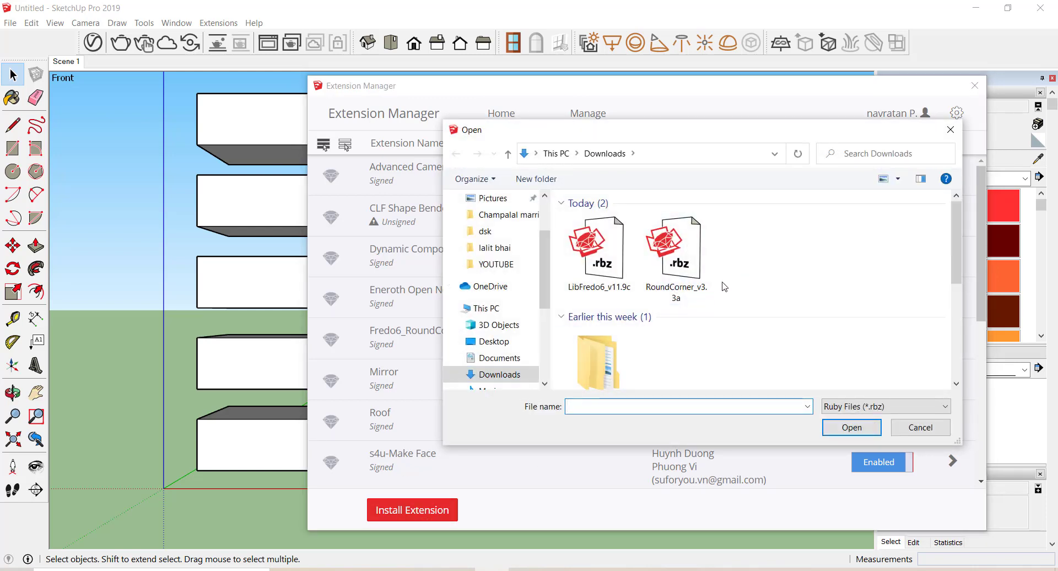
double_click(602, 263)
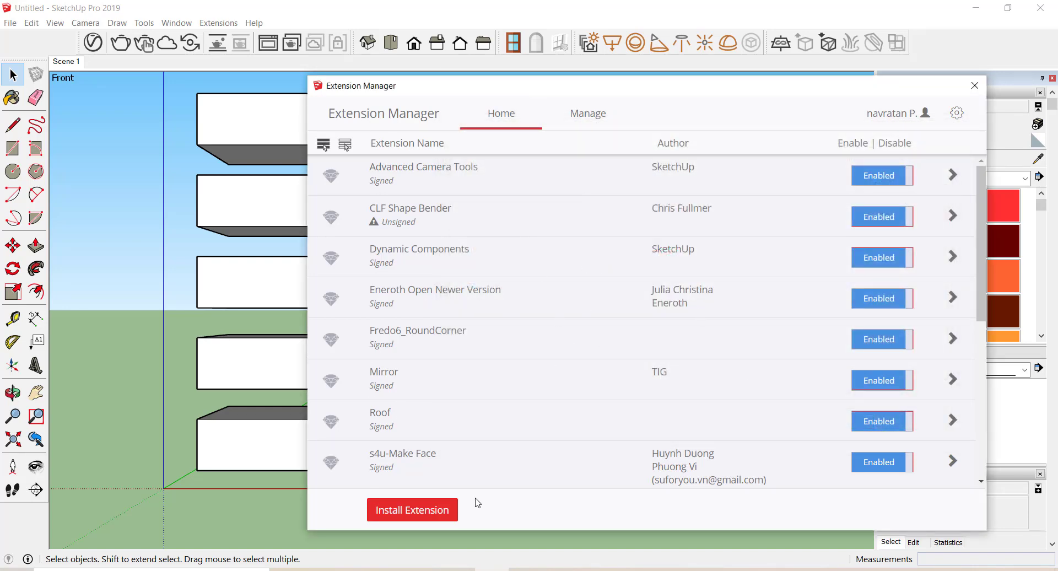
left_click(967, 89)
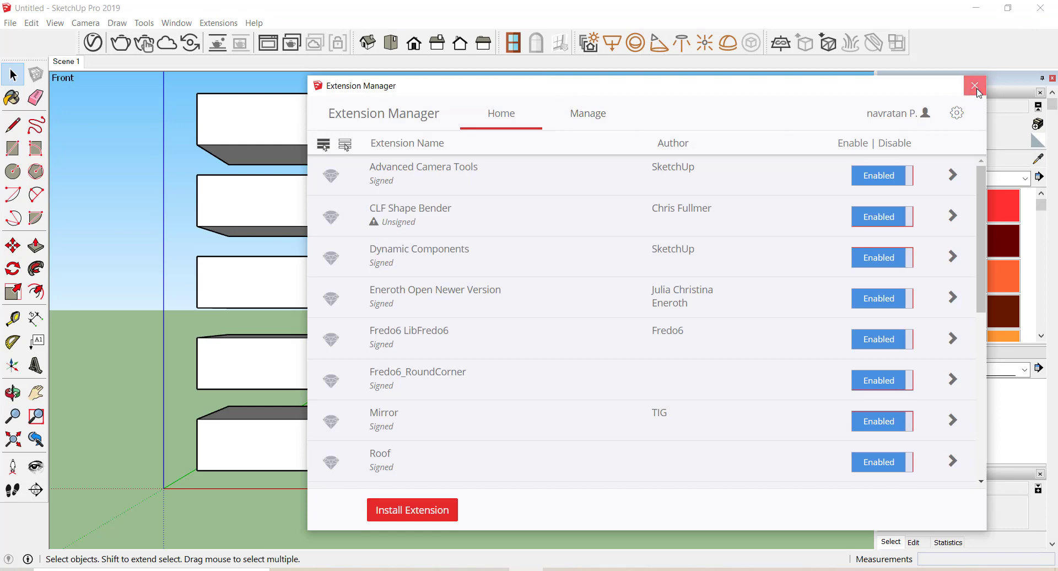
left_click(974, 85)
Enable the 'round' toolbar, postpone the Fredo6 update check, and close the round tools window.
right_click(971, 52)
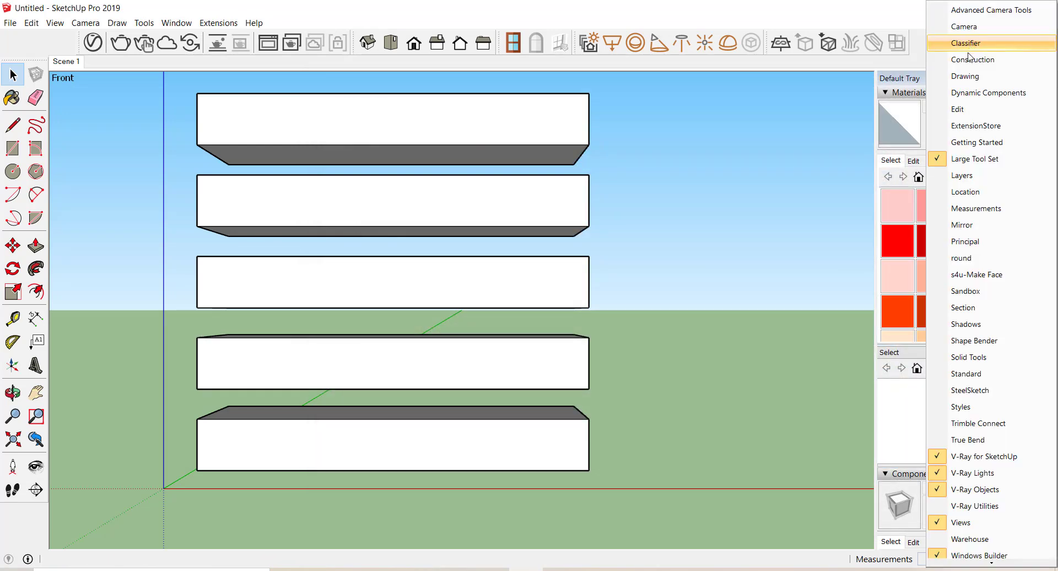
left_click(984, 262)
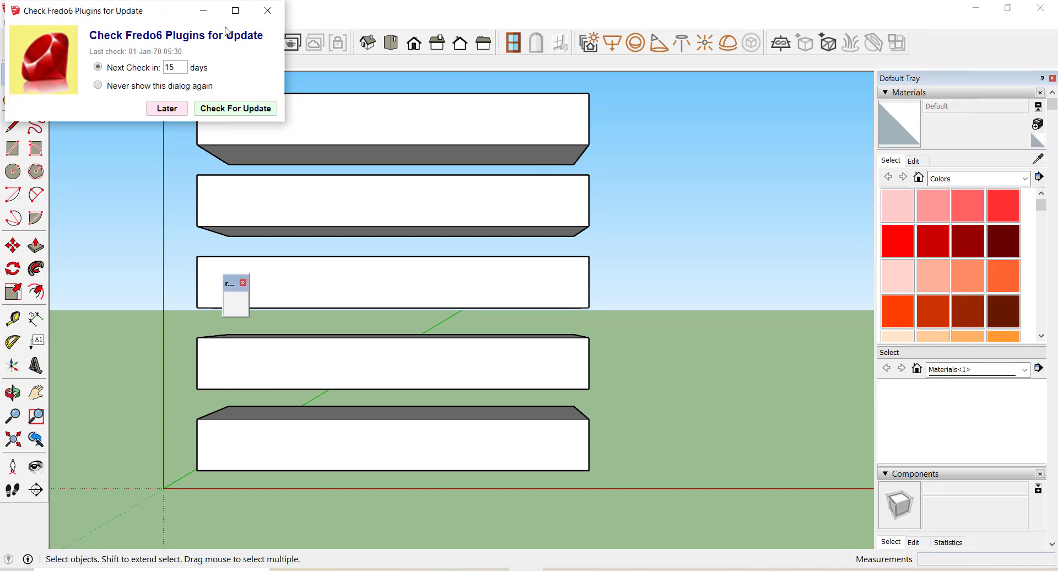
left_click(268, 10)
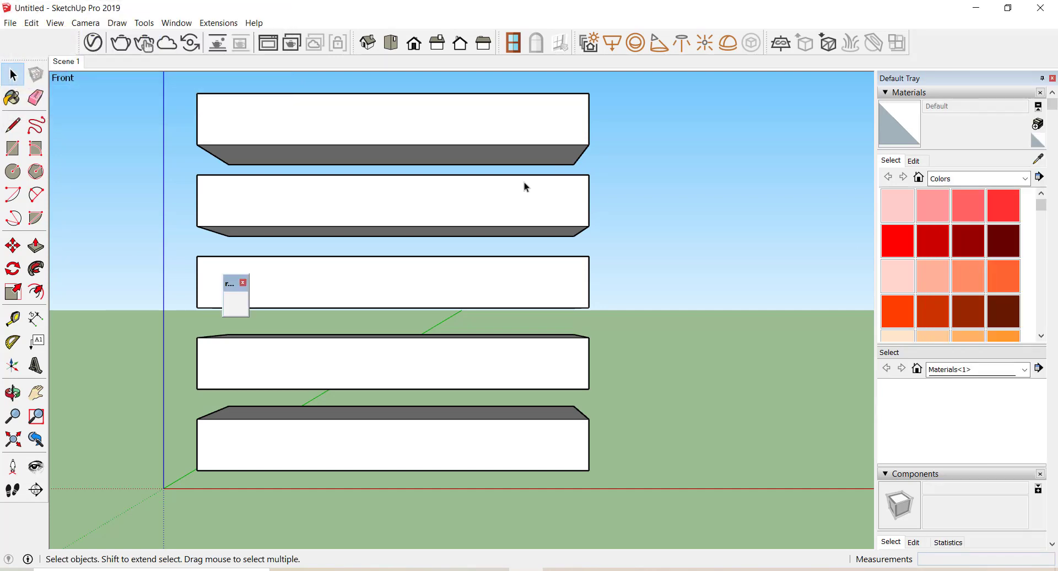
left_click(243, 283)
Save the slab-box model to the Downloads folder under the file name 'ROUND CORNER'.
key("ctrl+s")
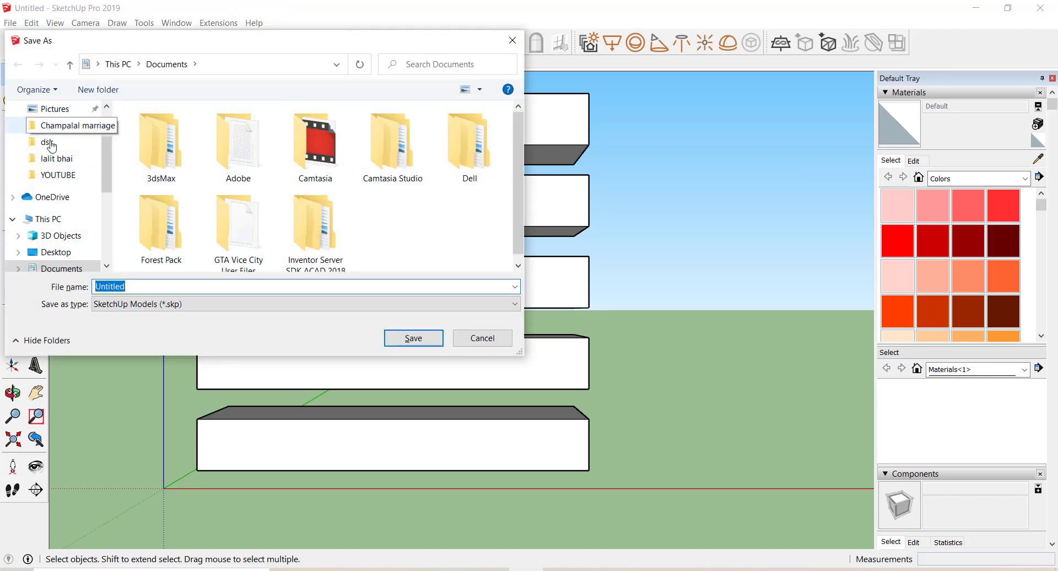
scroll(62, 153, "up", 2)
left_click(62, 153)
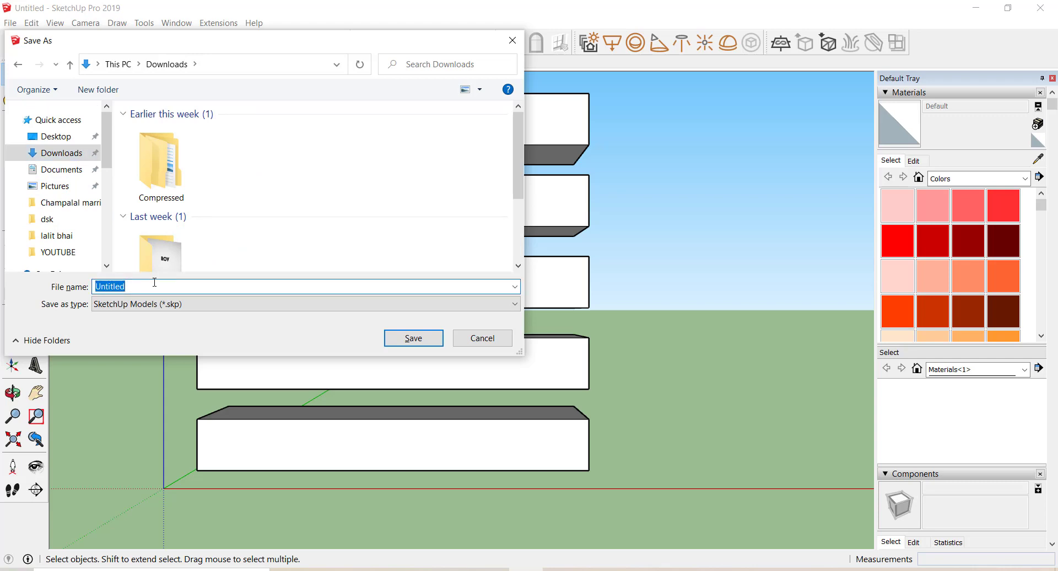
type("ROU")
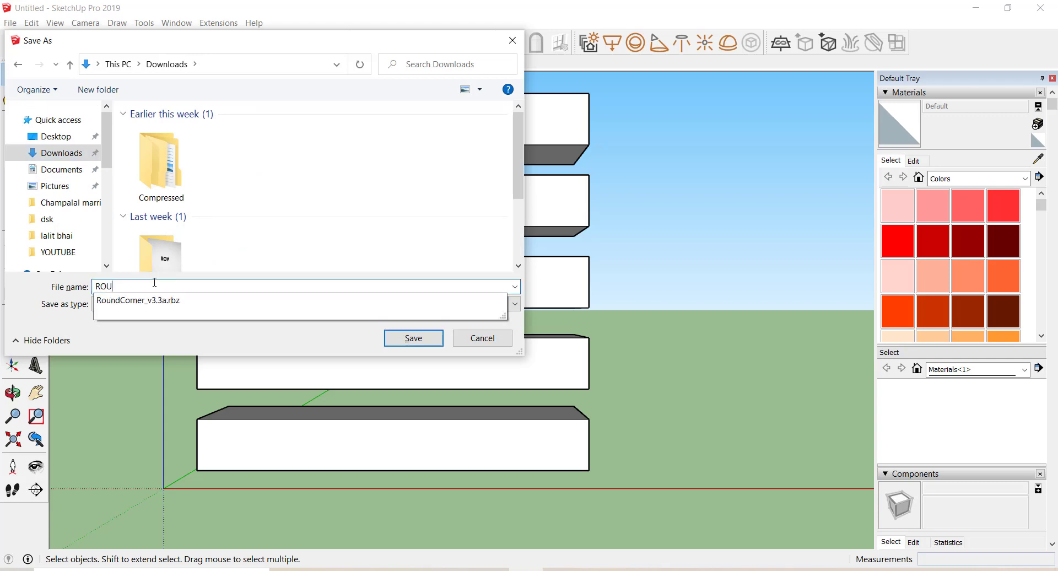
type("ND CORNER")
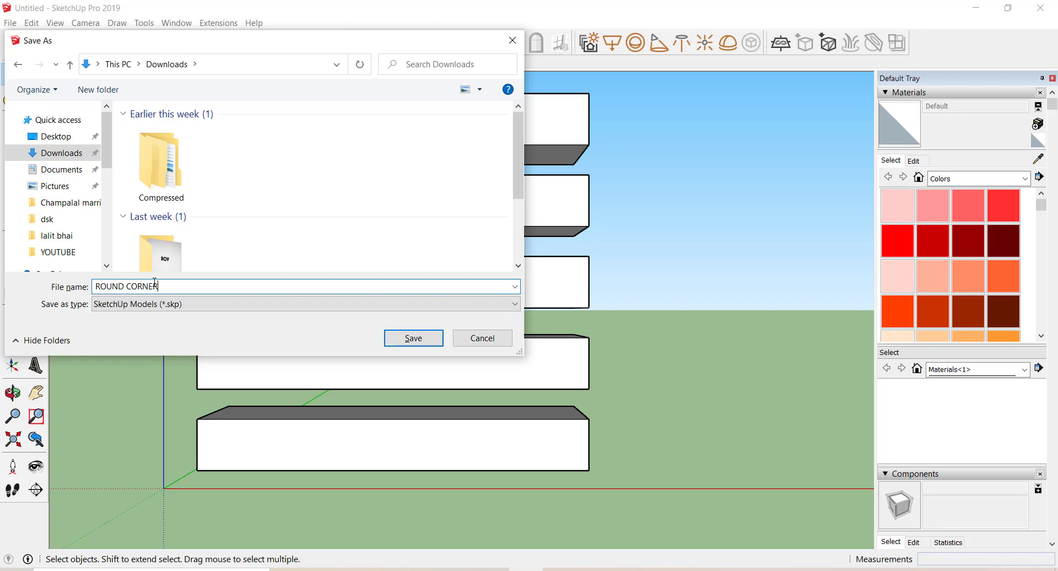
key("Return")
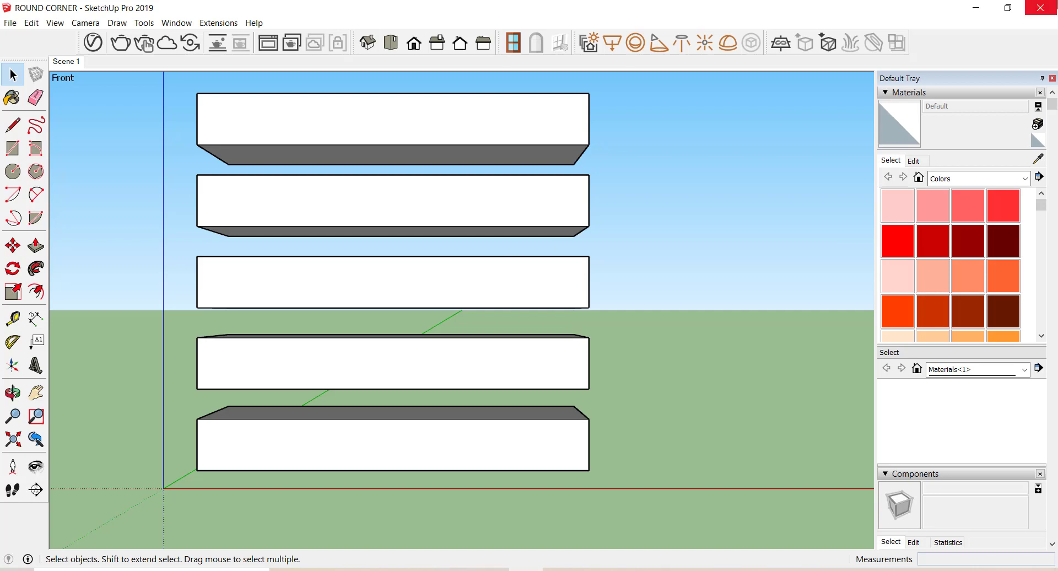
Restart SketchUp 2019 via Start search and reopen ROUND CORNER from Recent files.
left_click(1040, 7)
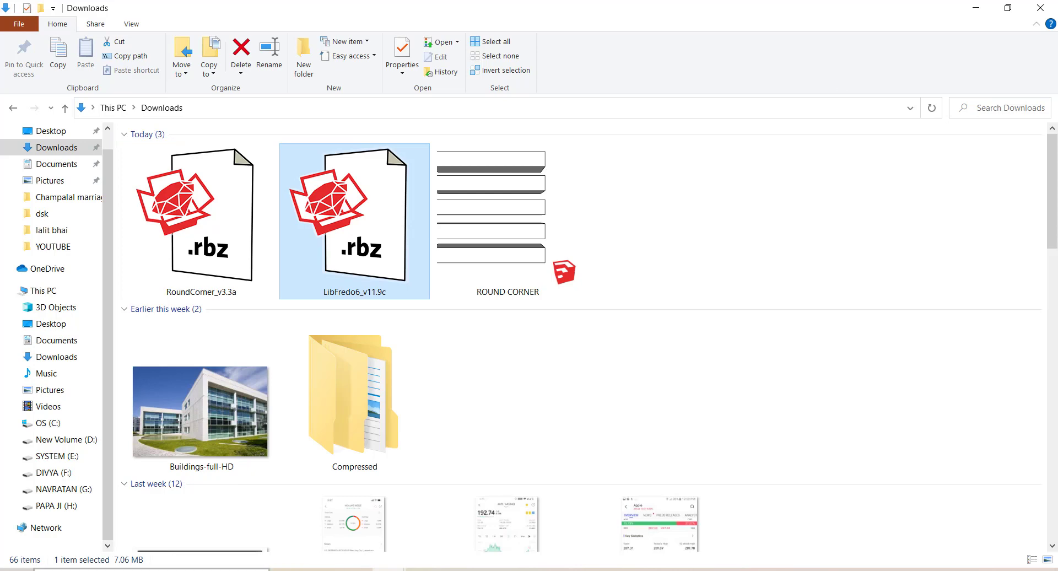
left_click(248, 568)
type("s")
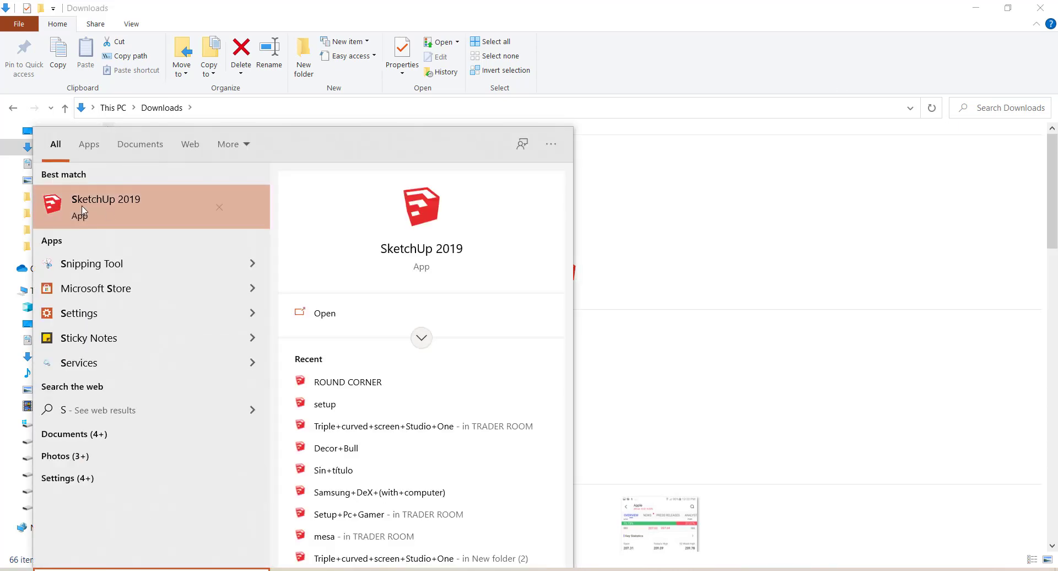
left_click(325, 306)
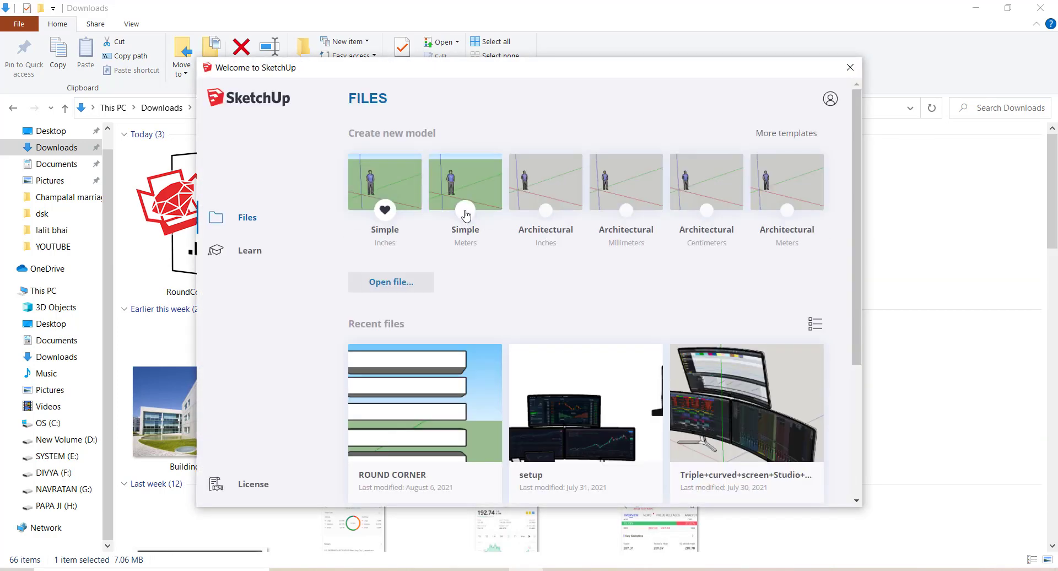
left_click(389, 424)
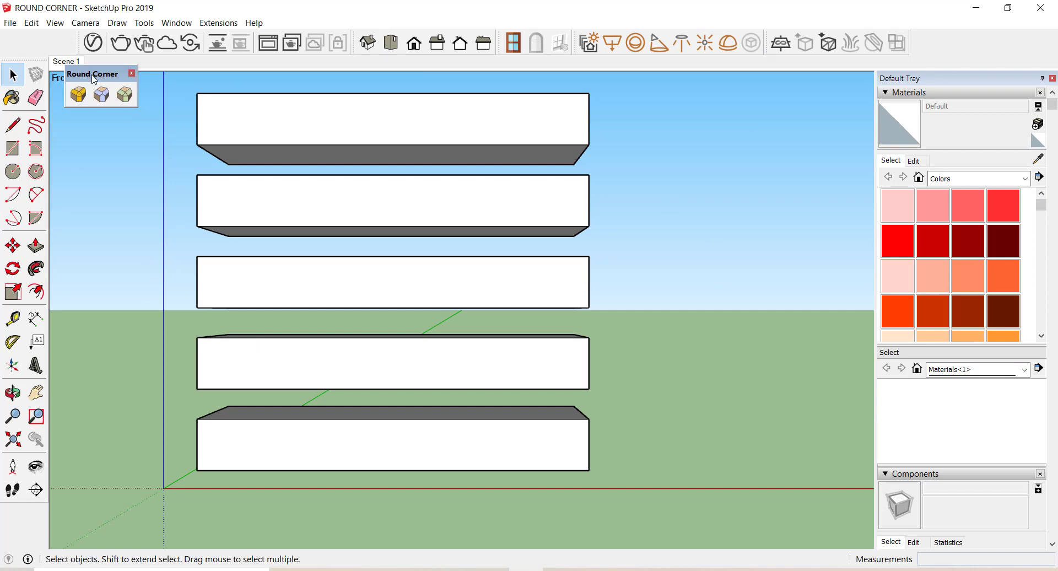
Reposition the floating Round Corner toolbar after confirming it is ticked in the toolbar list.
left_click_drag(94, 80, 99, 100)
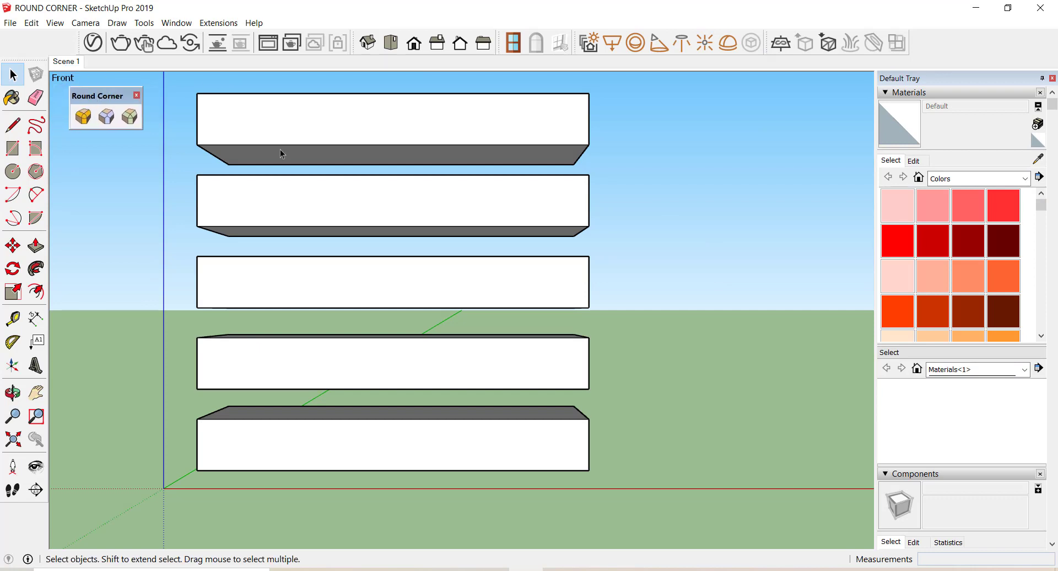
right_click(948, 50)
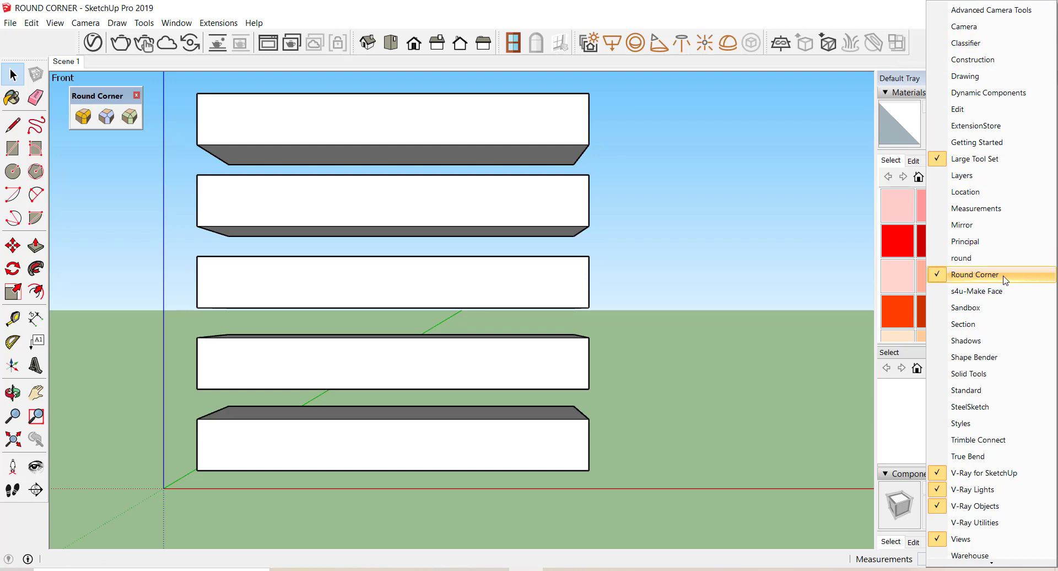
left_click(762, 250)
left_click_drag(95, 98, 89, 94)
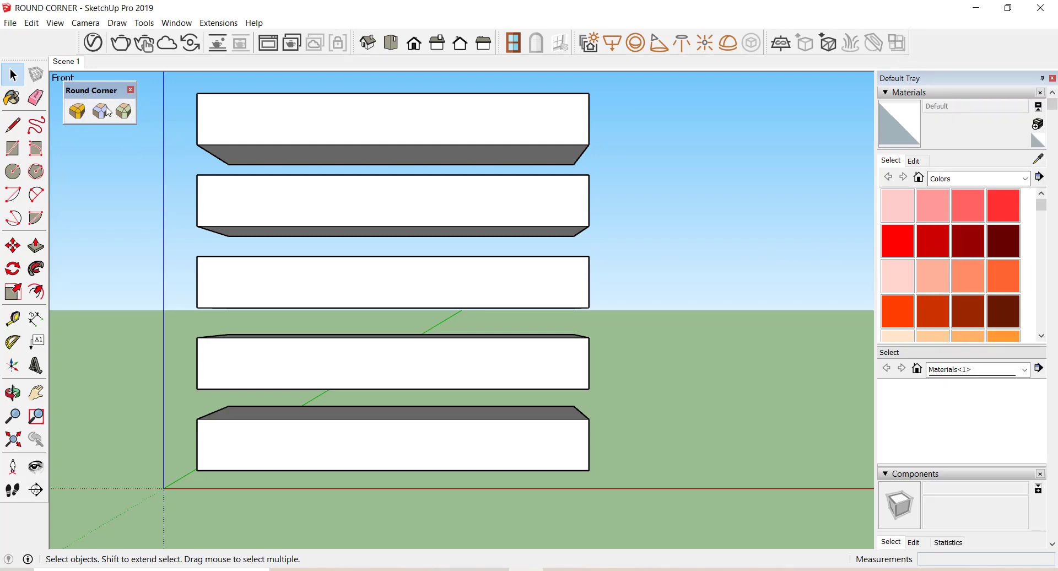
left_click(234, 128)
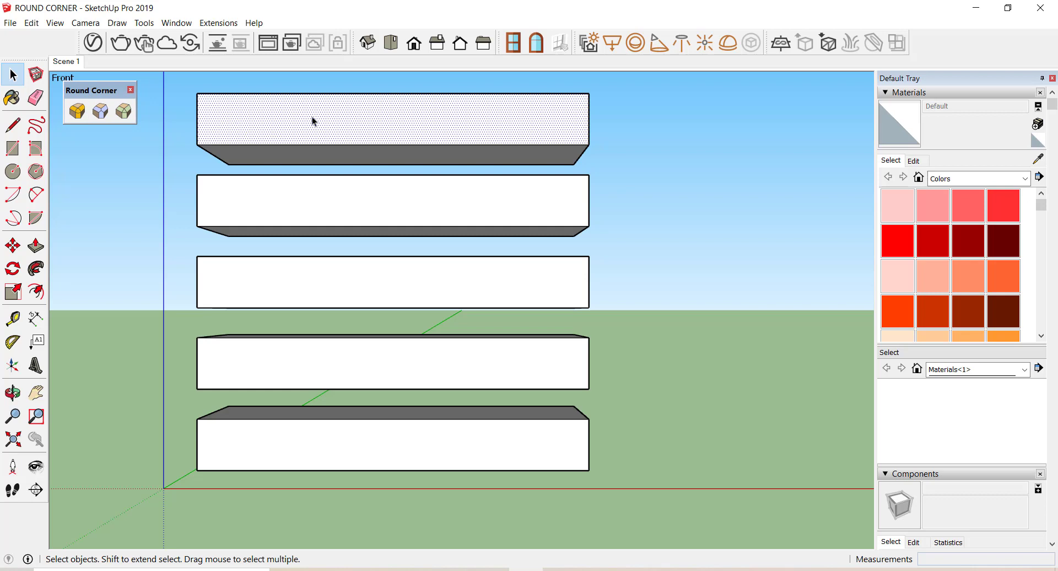
Orbit to a perspective view and delete the dividing line on the second box's end face.
triple_click(336, 126)
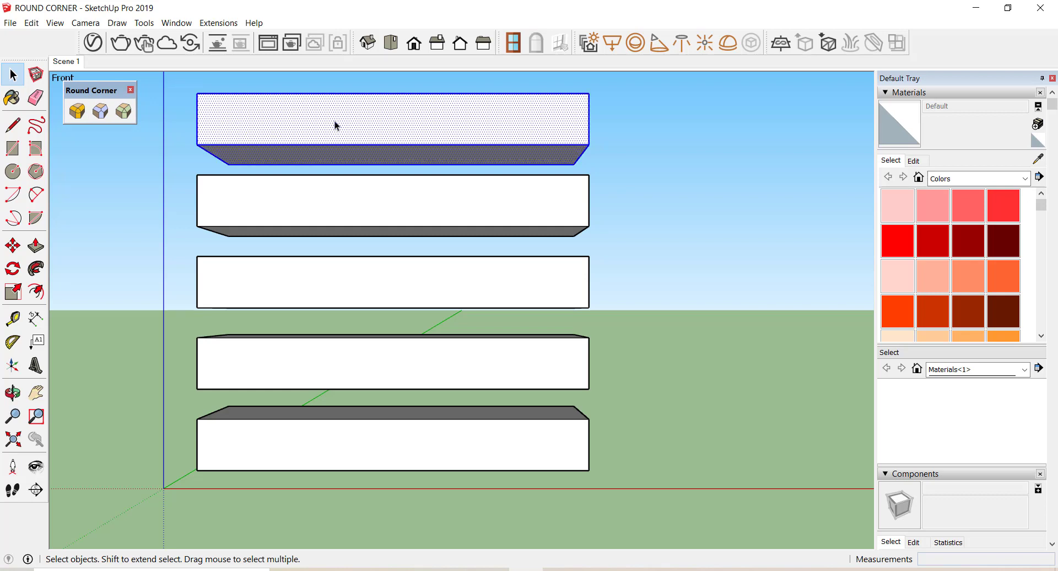
triple_click(321, 191)
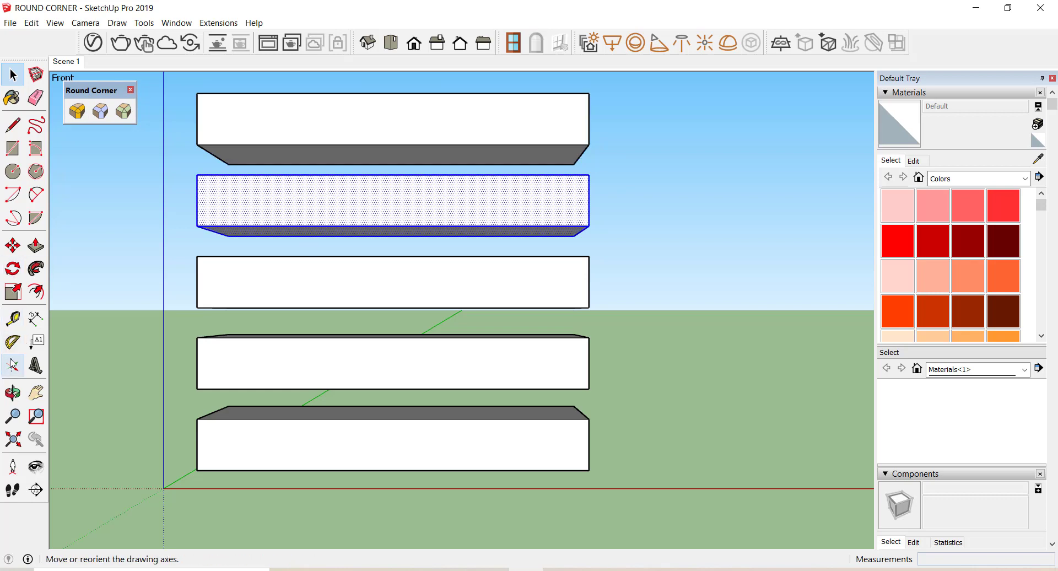
left_click(13, 392)
mouse_move(416, 294)
left_mouse_down()
mouse_move(425, 328)
mouse_move(568, 184)
mouse_move(467, 267)
left_mouse_up()
key("space")
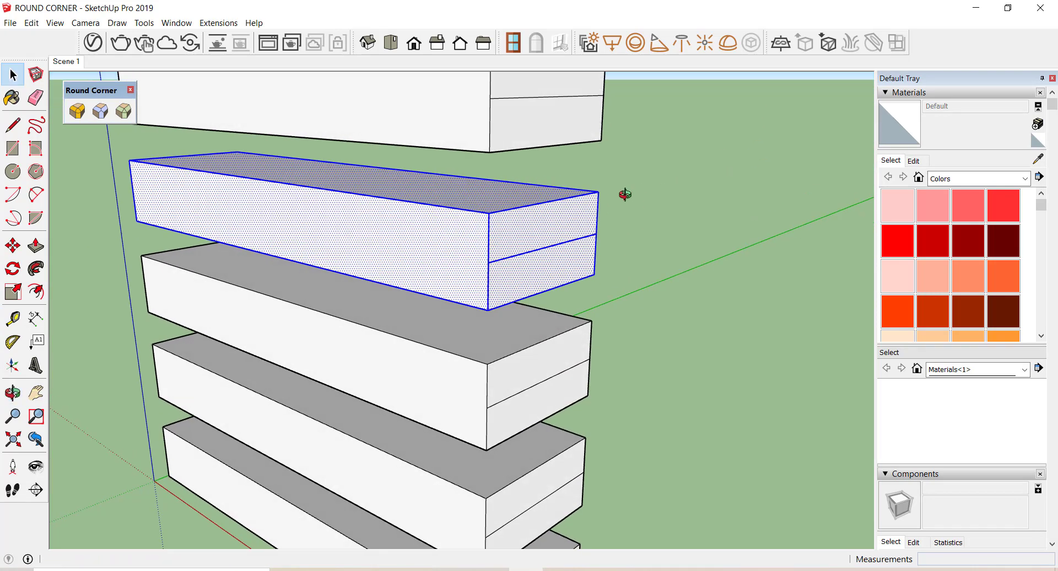
left_click(633, 212)
left_click(543, 259)
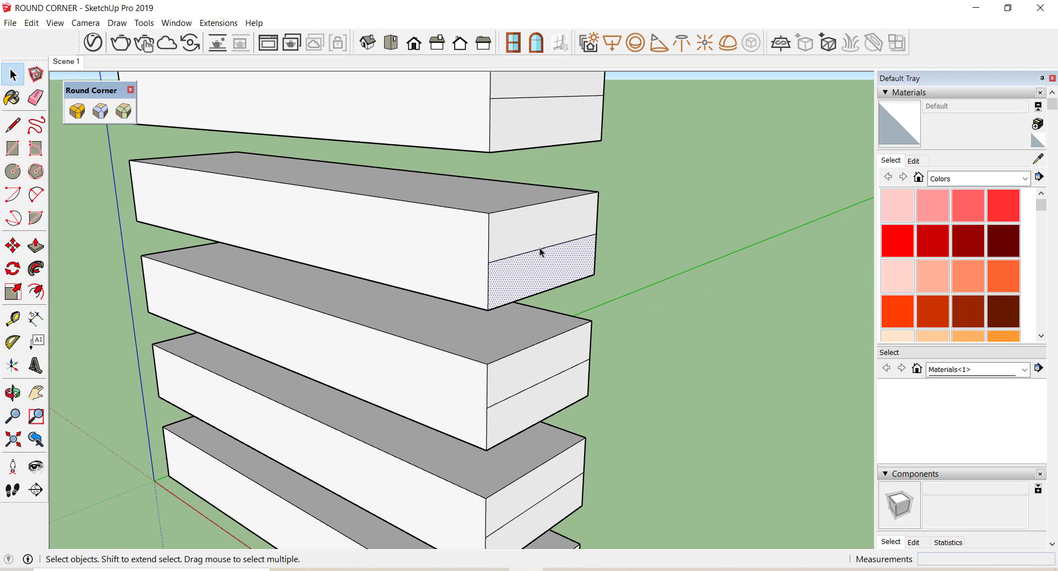
left_click(540, 248)
key("Delete")
Select the second box's top-front and bottom-front edges.
left_click(553, 233)
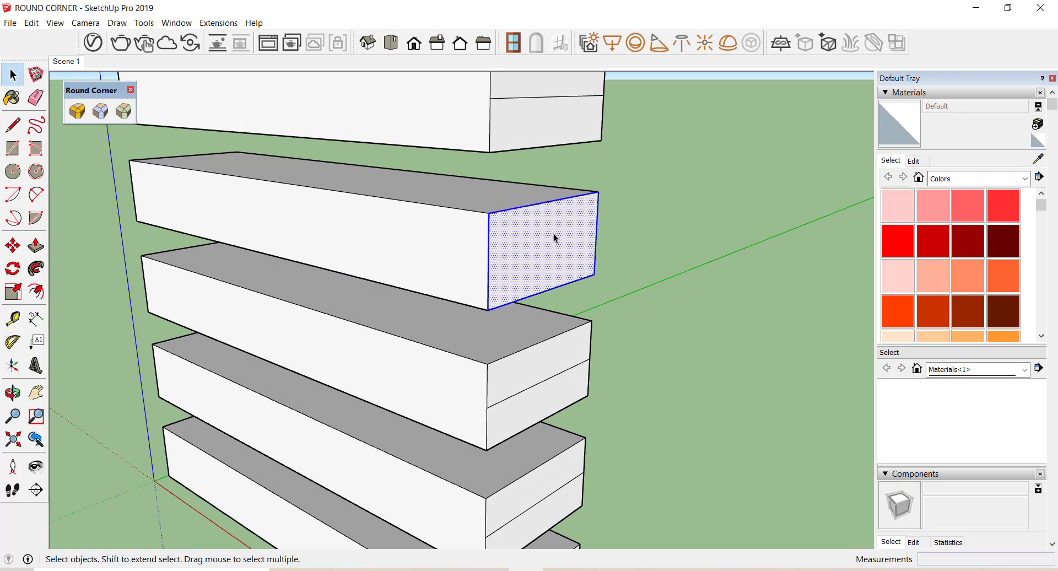
double_click(460, 208)
left_click(459, 209)
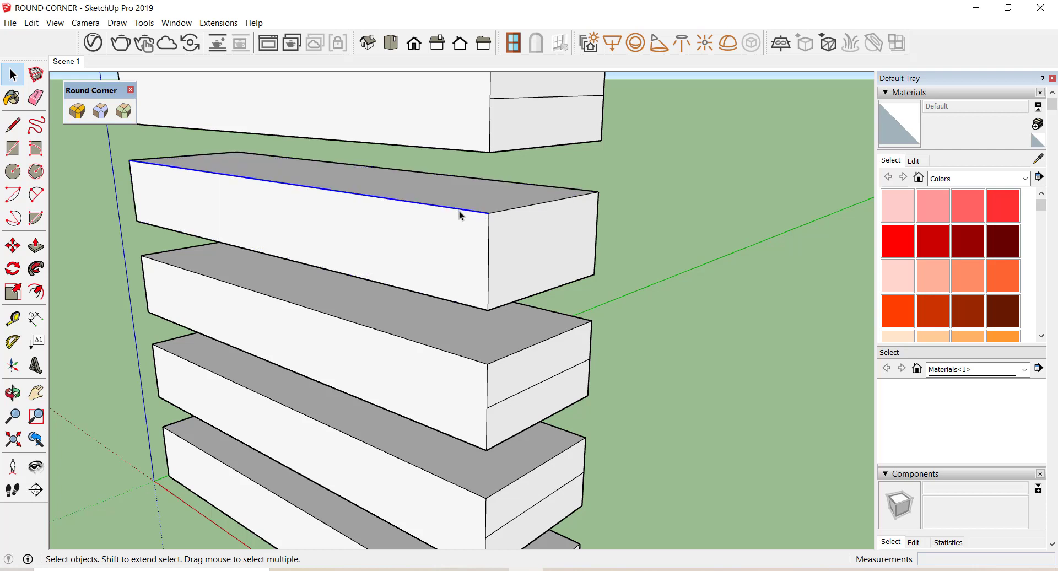
left_click(465, 305, "shift")
Change the Round Corner offset from 1/2" to 1", then exit without generating rounding.
left_click(84, 115)
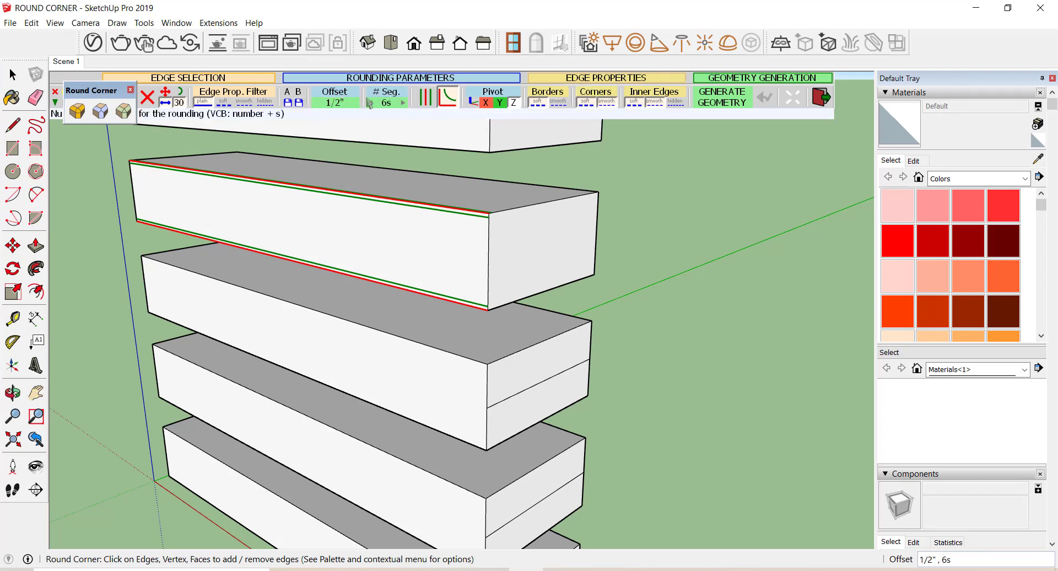
left_click(345, 105)
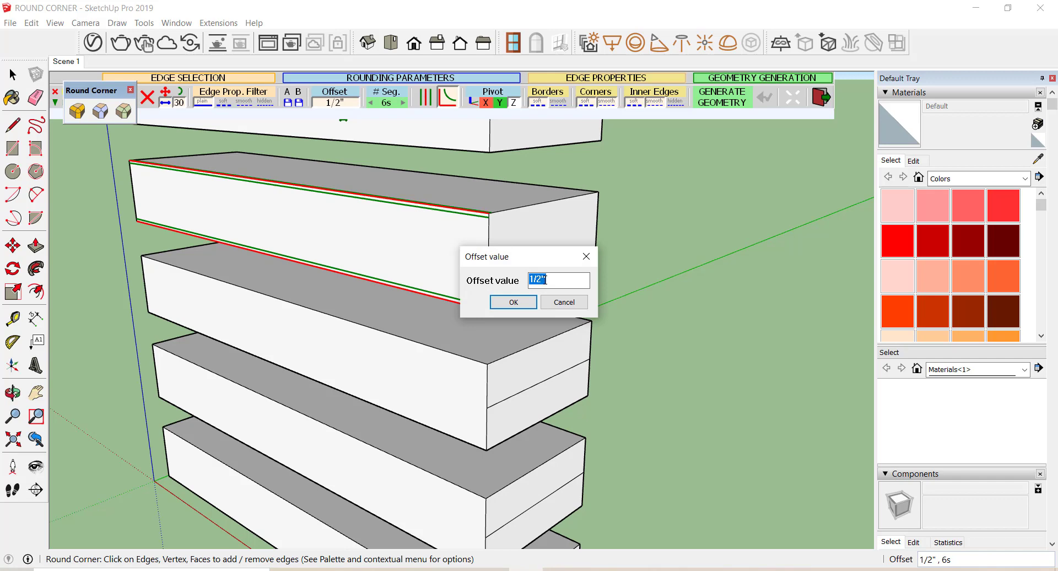
type("1")
key("Return")
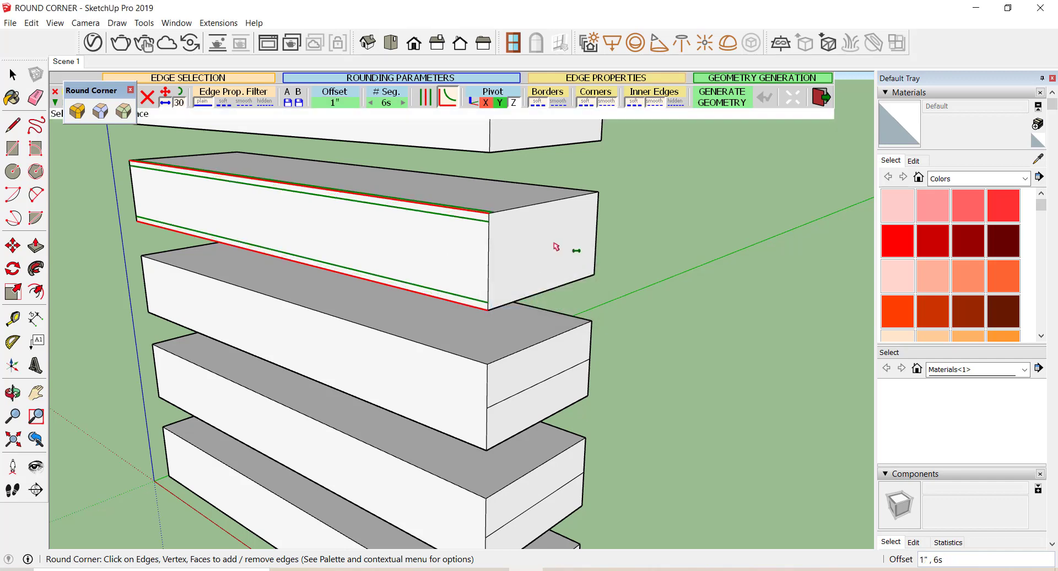
scroll(487, 211, "up", 2)
scroll(487, 210, "up", 3)
scroll(487, 211, "up", 2)
scroll(490, 212, "up", 2)
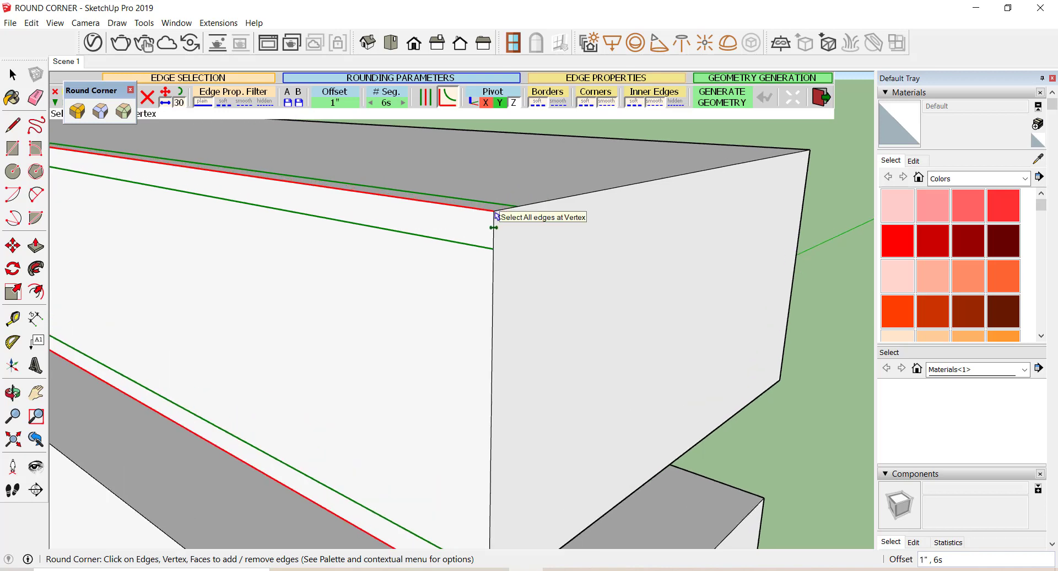
key("space")
Select the second slab's top and bottom front edges and round them at a 1" offset.
left_click(383, 197)
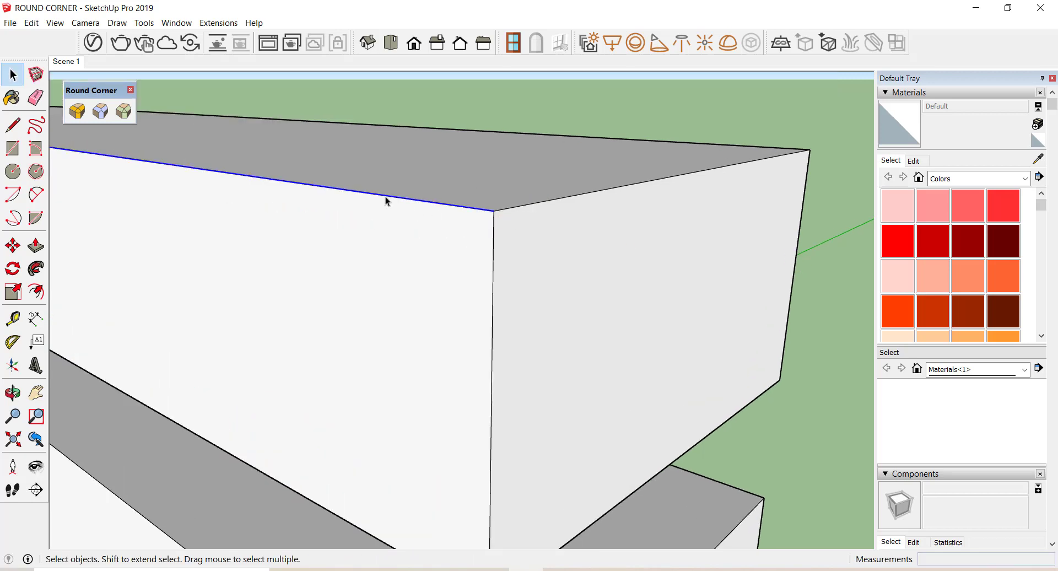
middle_click_drag(607, 198, 385, 403)
left_click(394, 424, "shift")
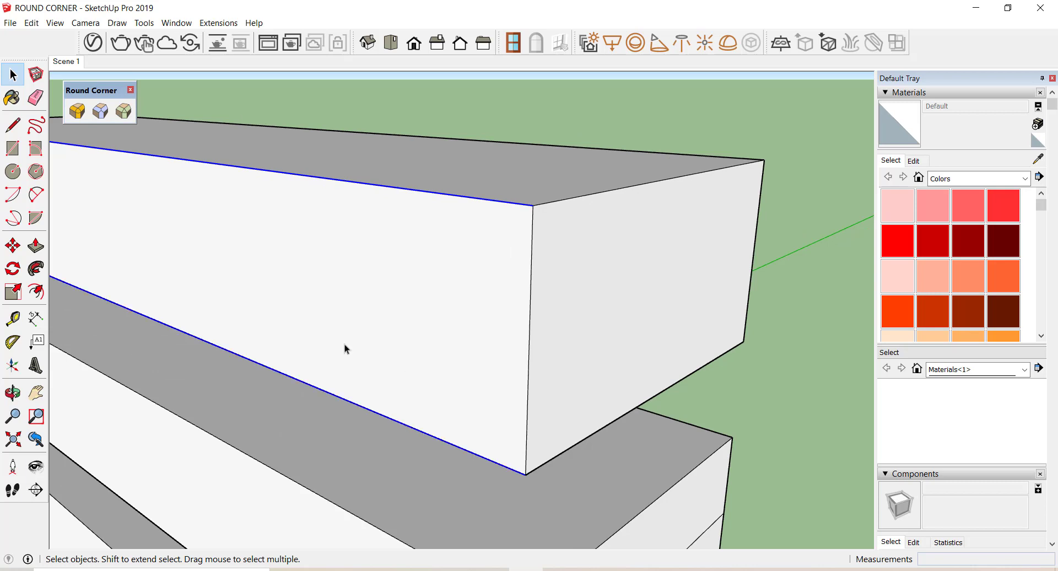
left_click(77, 111)
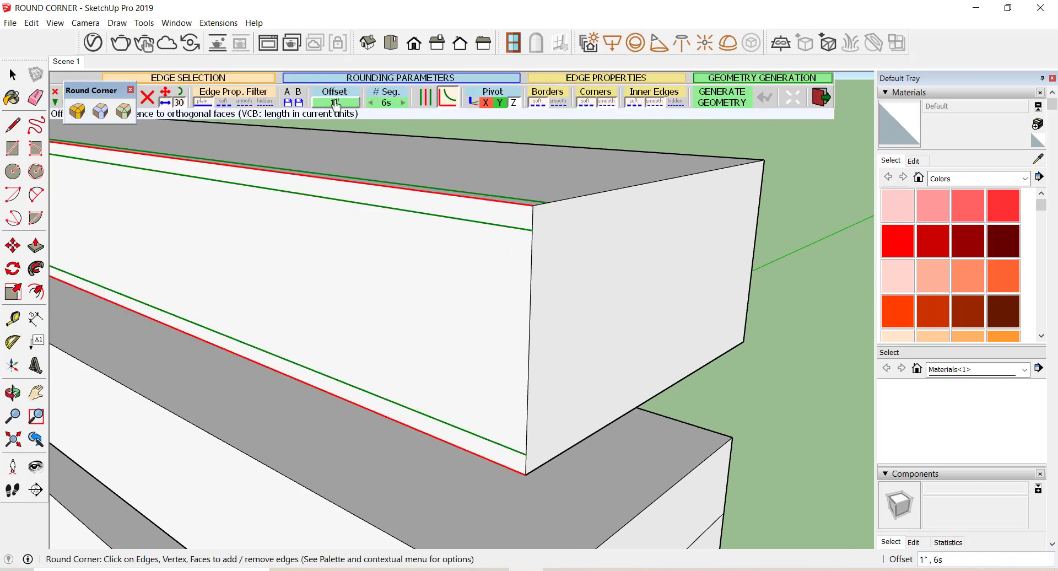
left_click(334, 103)
key("Return")
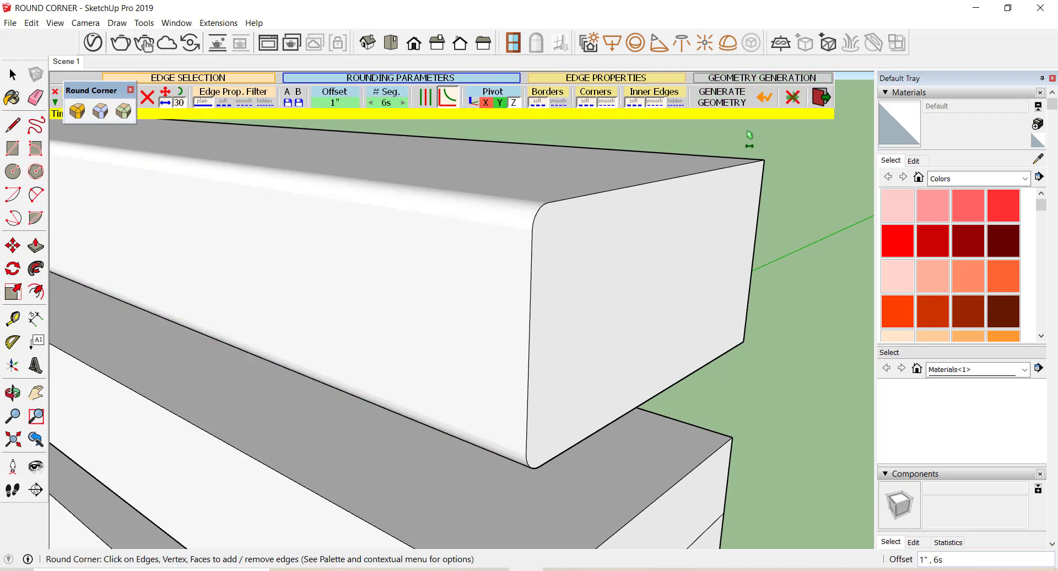
key("space")
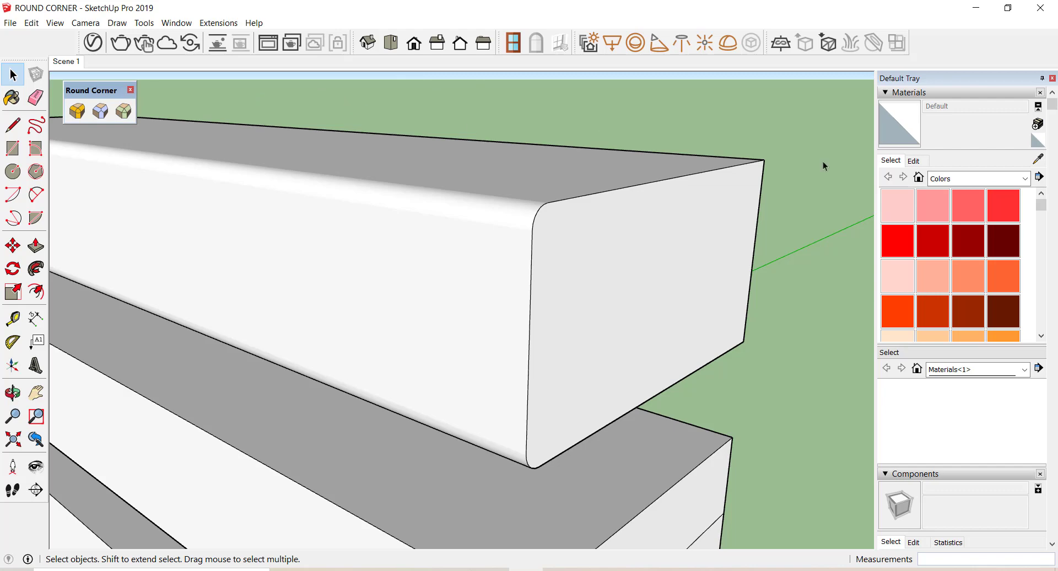
scroll(656, 113, "down", 3)
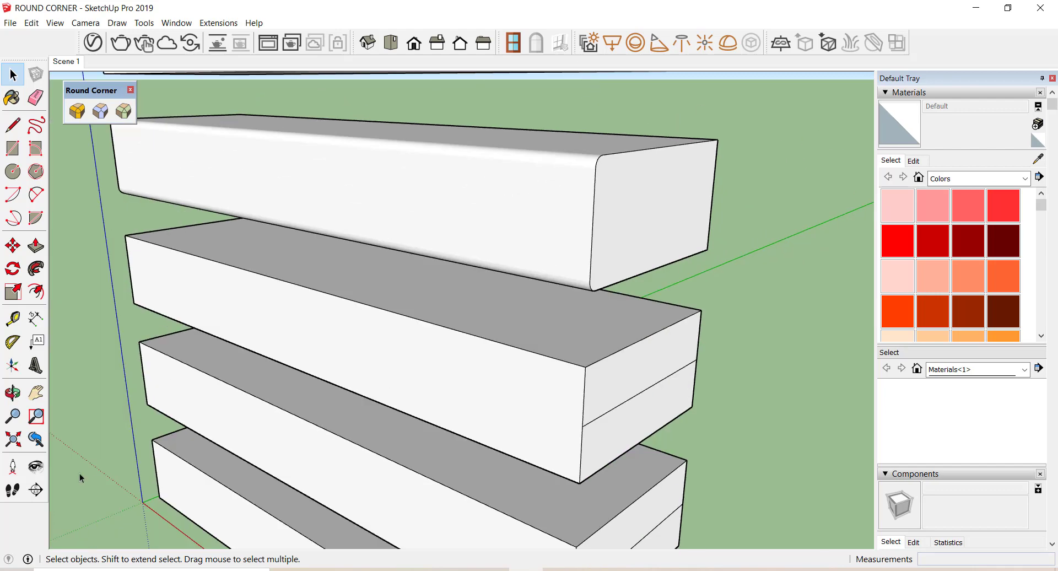
Orbit around the stack and select the third slab's top face.
left_click(10, 395)
mouse_move(437, 259)
left_mouse_down()
mouse_move(287, 258)
mouse_move(349, 274)
left_mouse_up()
mouse_move(382, 161)
left_mouse_down()
mouse_move(354, 151)
mouse_move(398, 173)
mouse_move(524, 193)
left_mouse_up()
mouse_move(486, 303)
left_mouse_down()
mouse_move(620, 258)
mouse_move(481, 282)
left_mouse_up()
key("space")
left_click(504, 269)
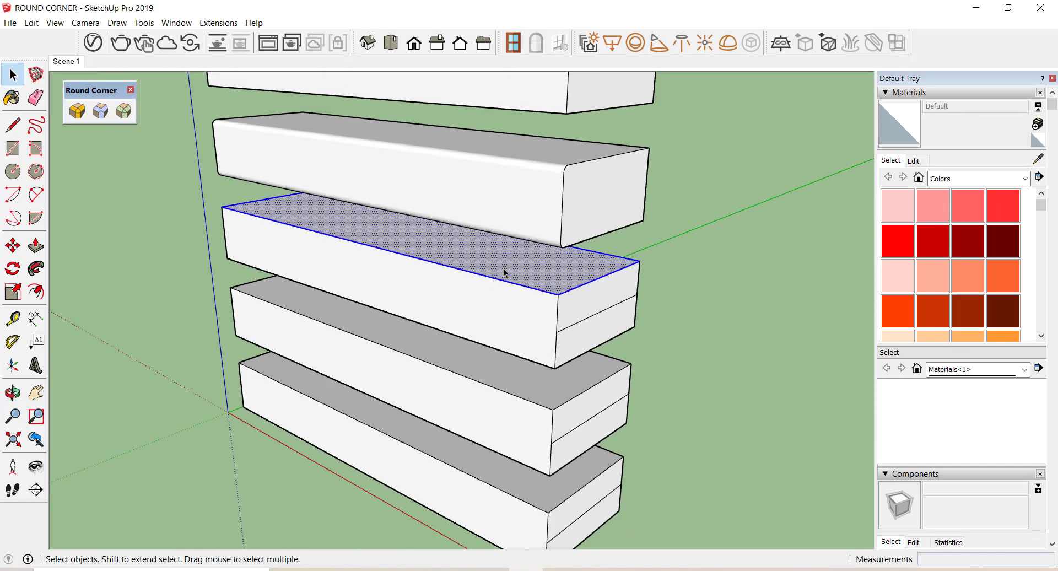
middle_click_drag(504, 269, 542, 247)
scroll(542, 247, "up", 3)
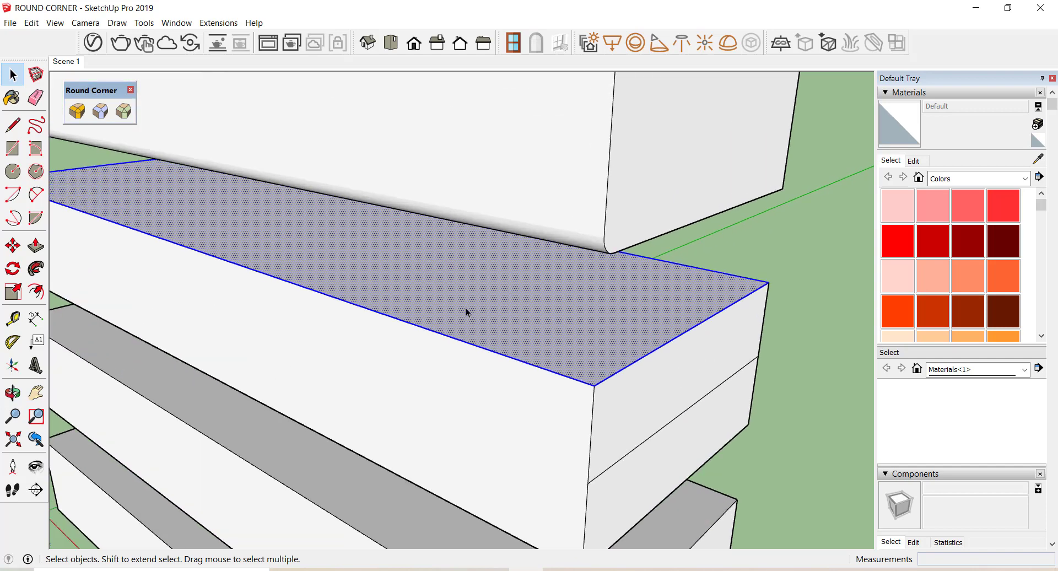
Round the third slab's top-face edges with Round Corner at a 3" offset.
left_click(77, 110)
left_click(323, 105)
type("3")
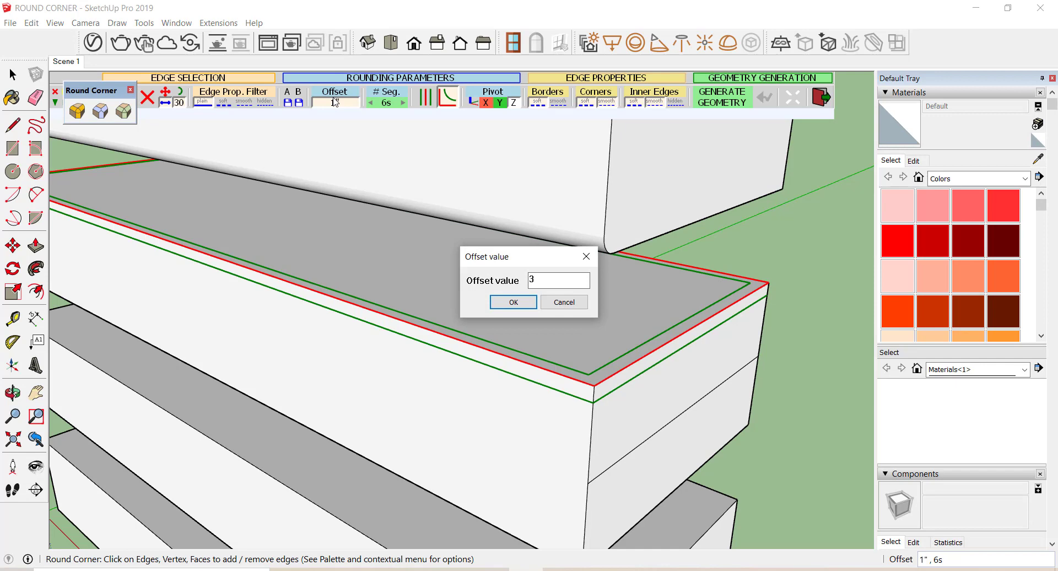
key("Return")
key("Return")
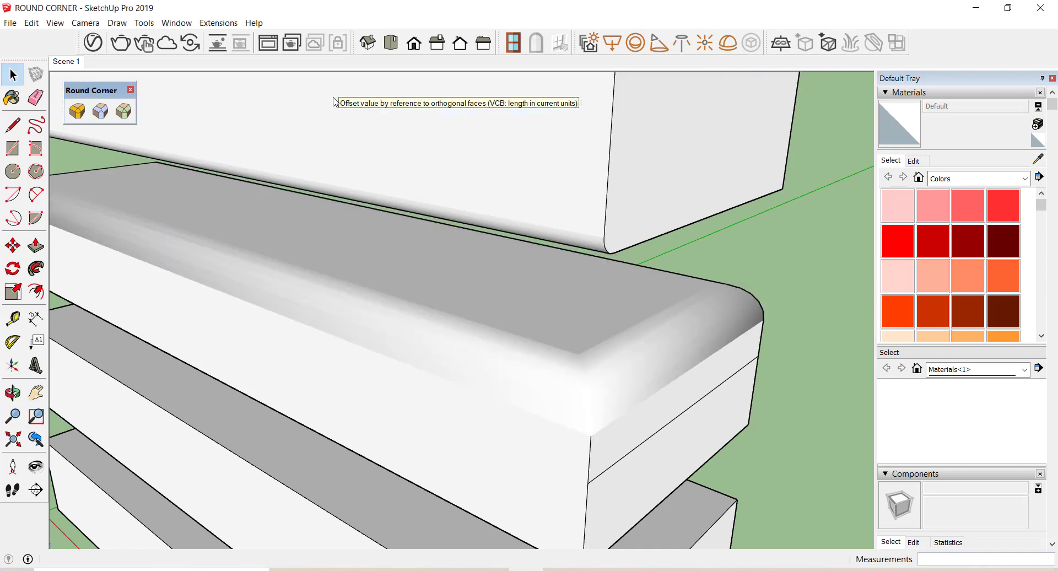
scroll(563, 194, "down", 2)
scroll(564, 194, "down", 2)
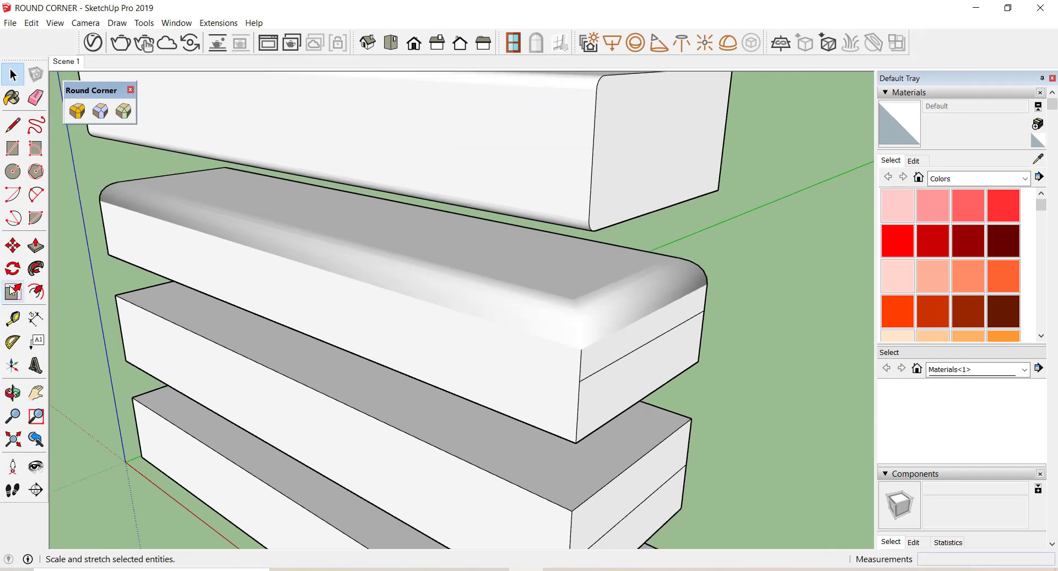
Orbit the view and select the fourth slab's top face.
left_click(12, 392)
mouse_move(378, 347)
left_mouse_down()
mouse_move(275, 312)
mouse_move(468, 373)
mouse_move(461, 320)
left_mouse_up()
scroll(370, 118, "down", 3)
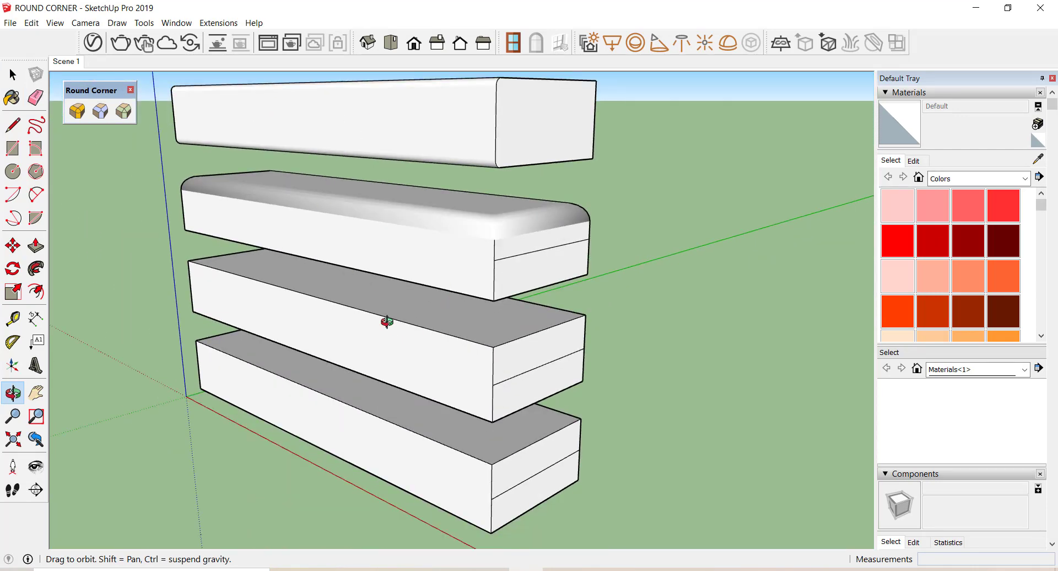
key("space")
triple_click(411, 317)
left_click(402, 314)
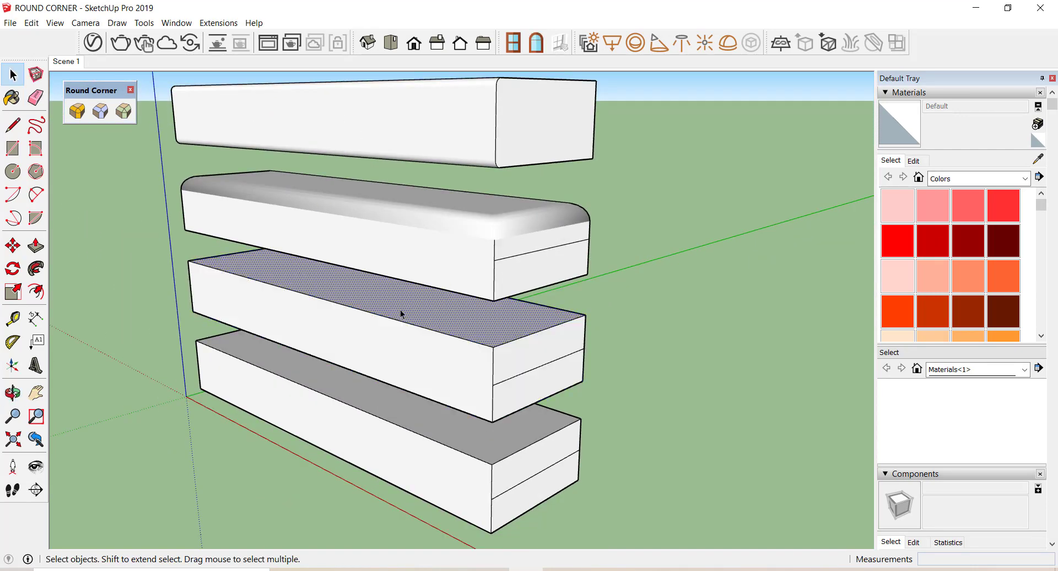
Round the fourth slab's top edges using the Sharp Corner tool at a 2" offset.
left_click(100, 112)
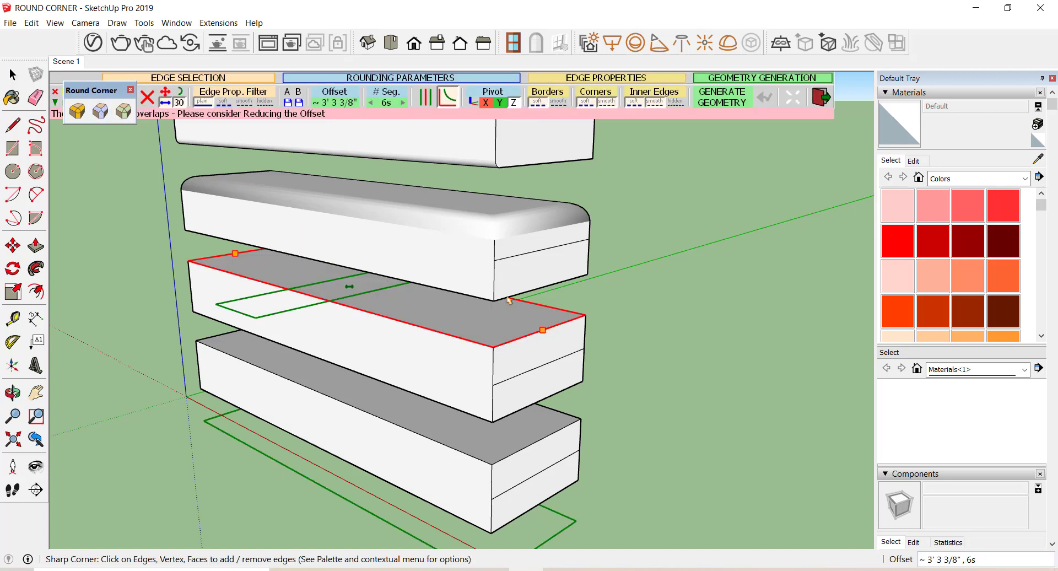
left_click(341, 107)
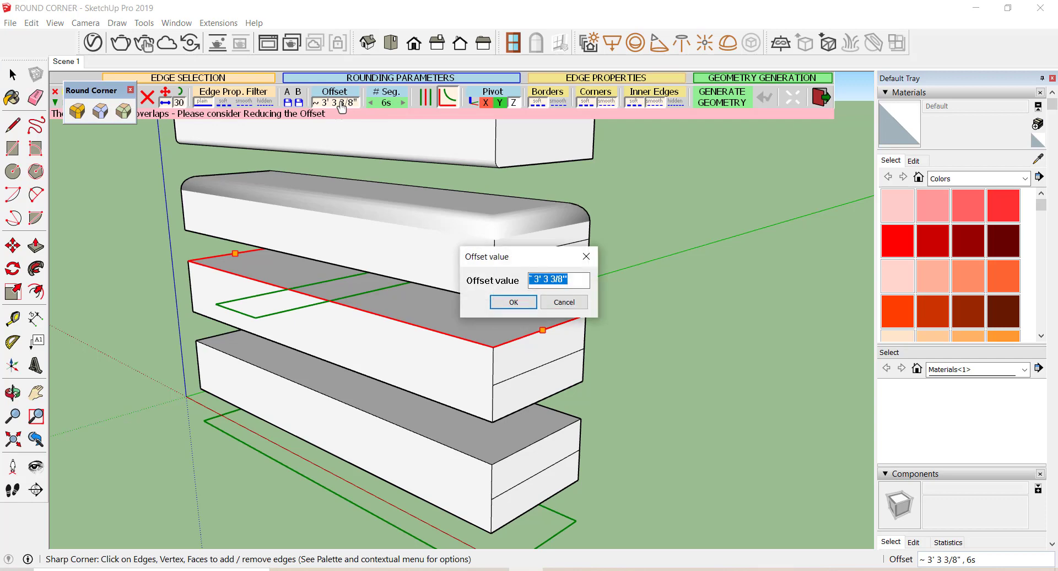
type("2")
key("Return")
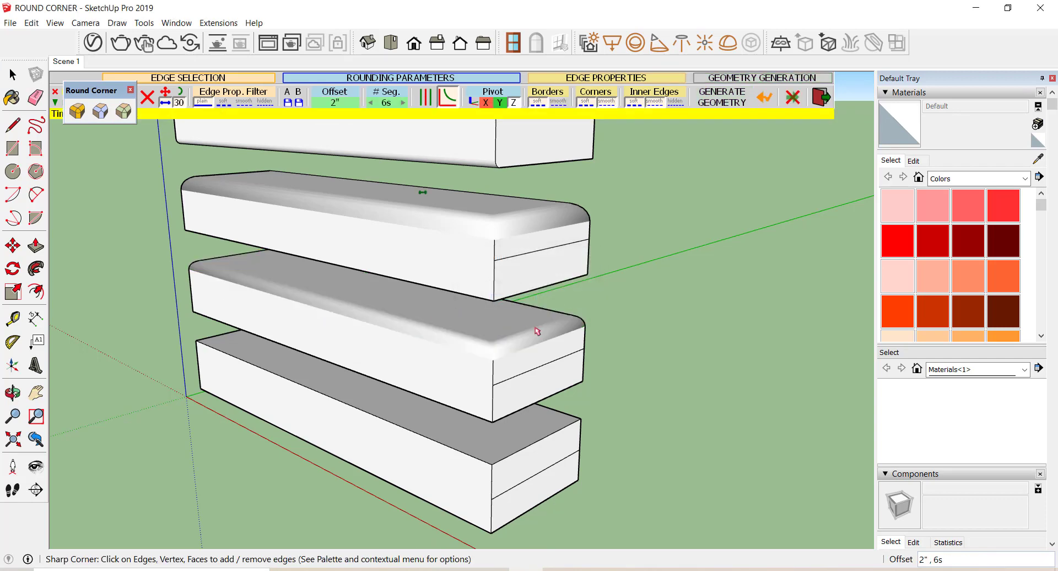
scroll(547, 333, "up", 3)
scroll(291, 309, "up", 3)
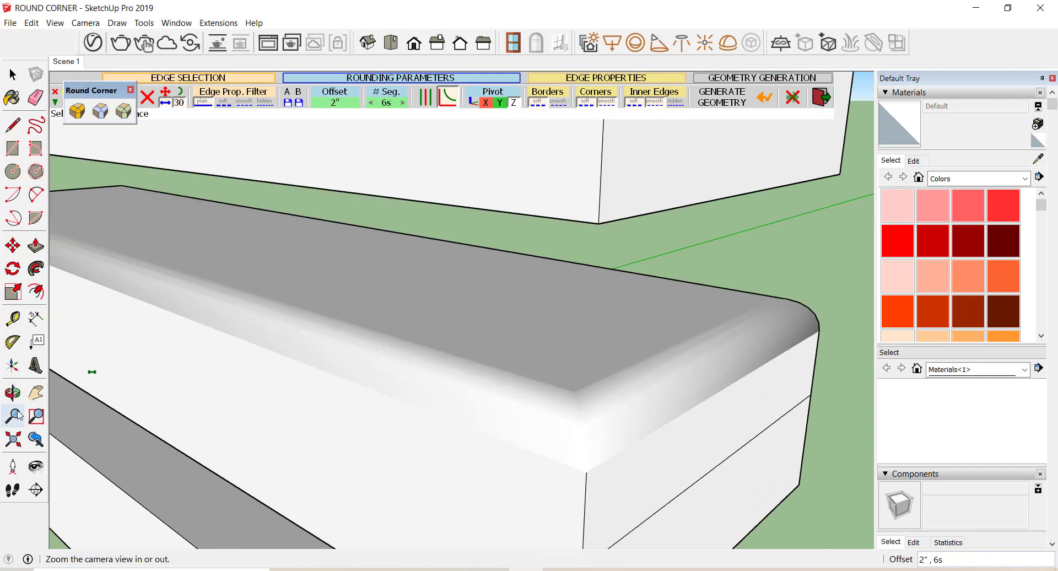
Orbit low around the stack to inspect the rounded slabs.
left_click(12, 392)
mouse_move(439, 360)
left_mouse_down()
mouse_move(427, 313)
mouse_move(376, 345)
left_mouse_up()
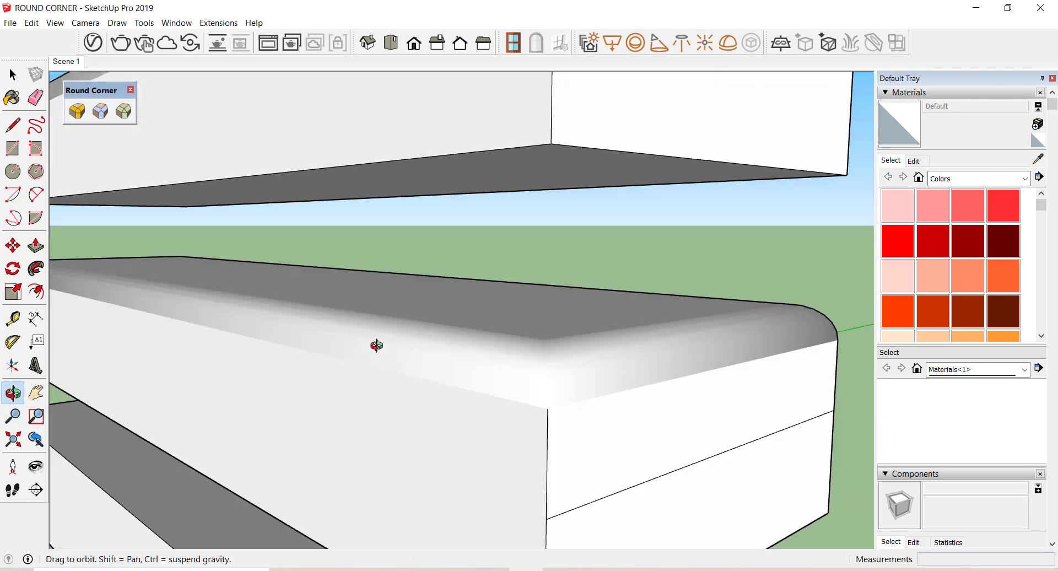
scroll(548, 425, "down", 5)
scroll(540, 330, "down", 2)
mouse_move(531, 232)
left_mouse_down()
mouse_move(536, 323)
mouse_move(546, 268)
left_mouse_up()
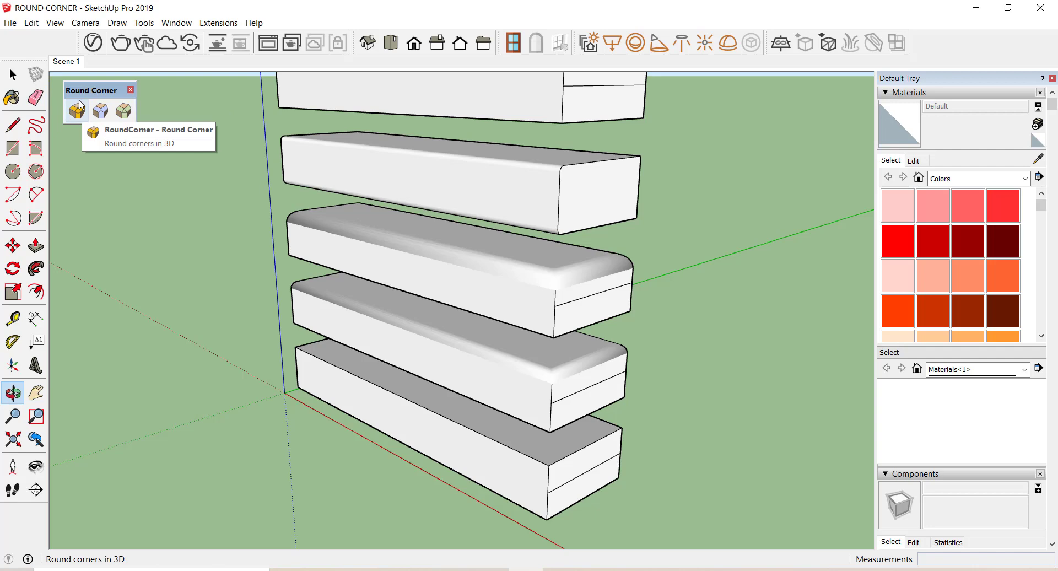
scroll(468, 204, "down", 2)
scroll(539, 257, "up", 1)
scroll(581, 281, "up", 2)
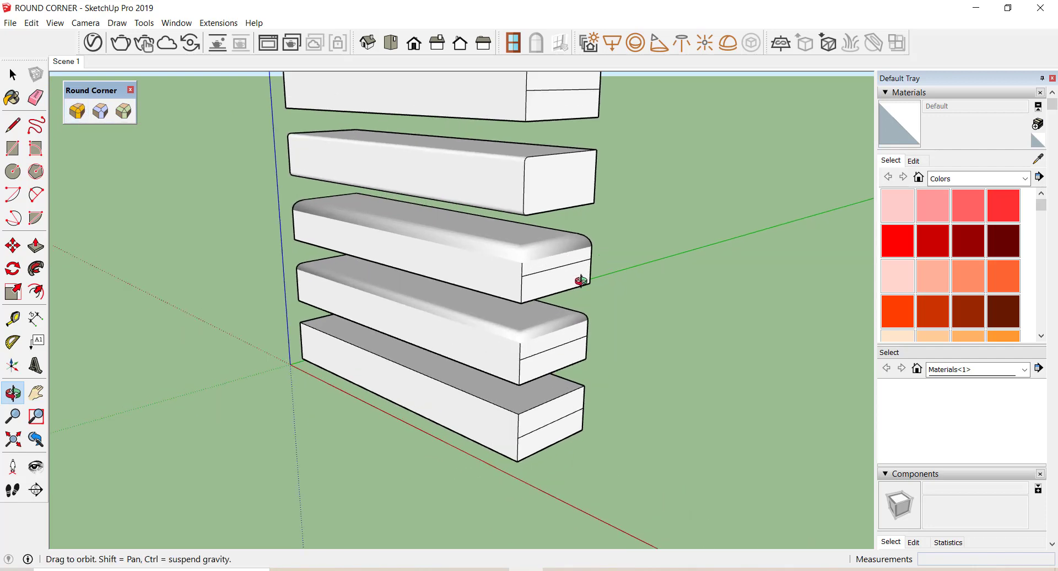
scroll(538, 172, "down", 3)
scroll(533, 136, "up", 2)
scroll(534, 137, "up", 1)
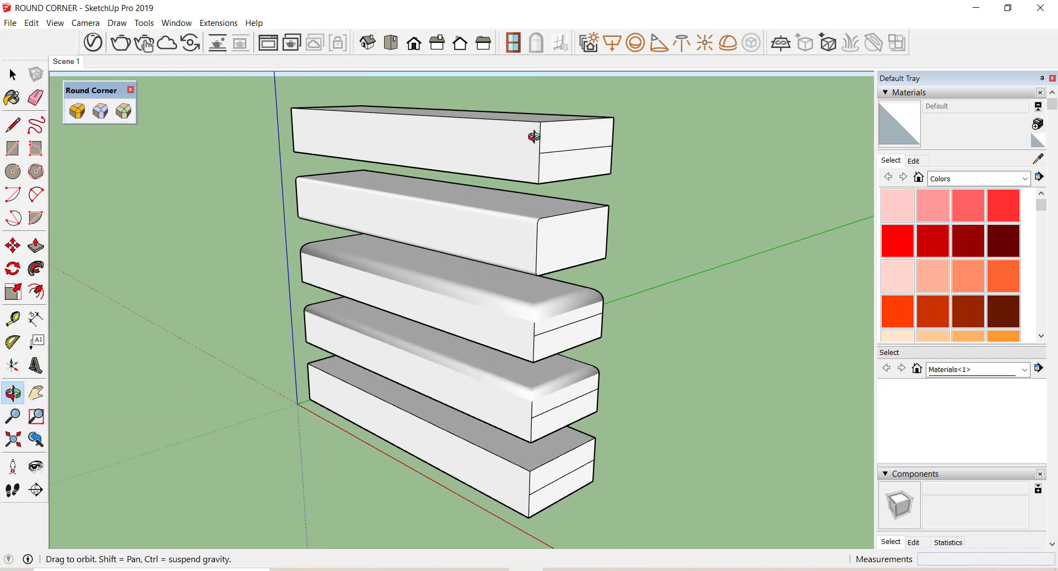
scroll(533, 136, "up", 1)
scroll(503, 103, "down", 2)
scroll(578, 179, "up", 2)
scroll(524, 114, "up", 2)
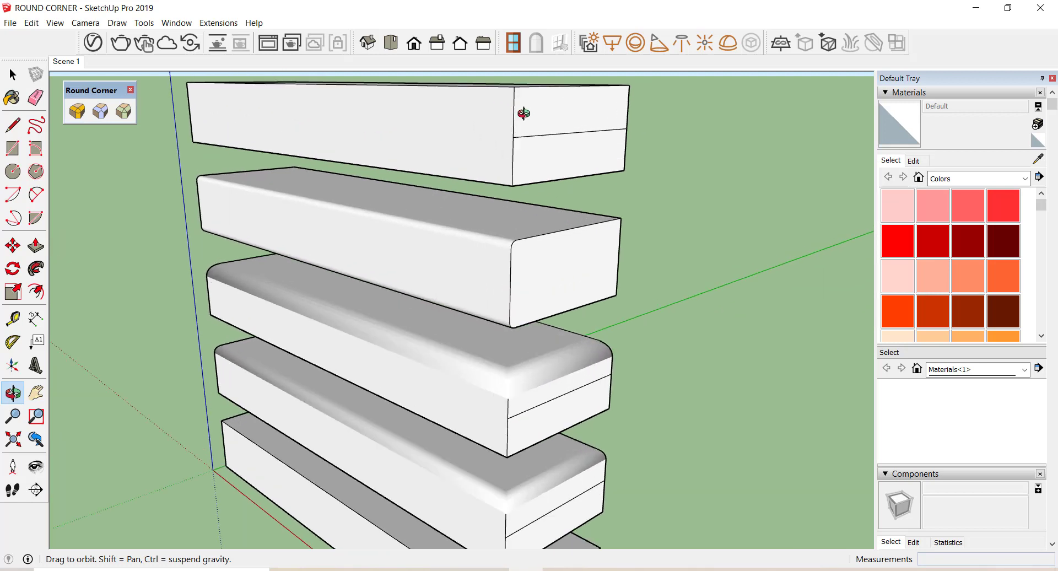
scroll(523, 108, "up", 1)
scroll(560, 178, "up", 1)
scroll(561, 176, "down", 1)
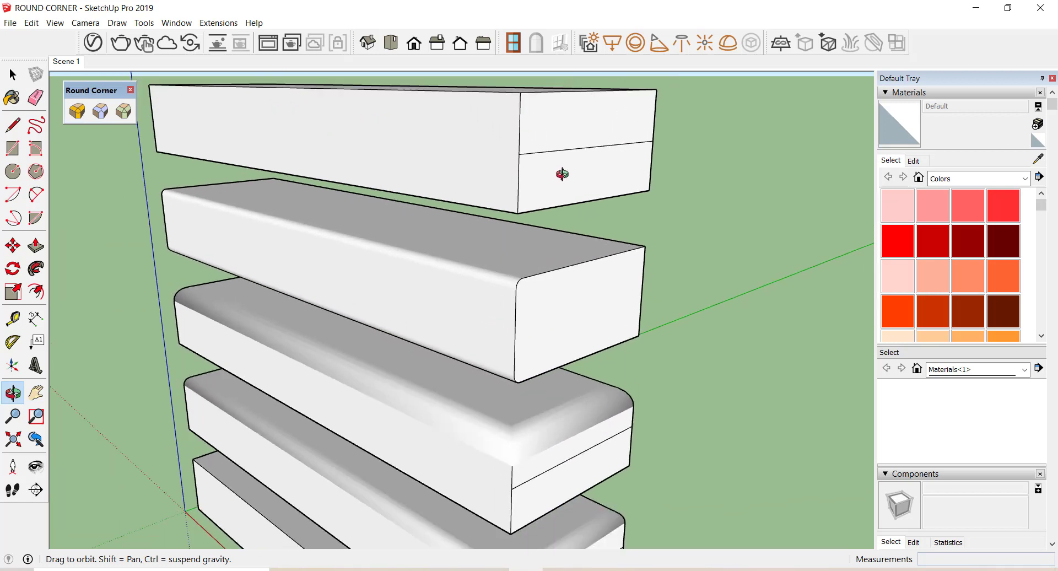